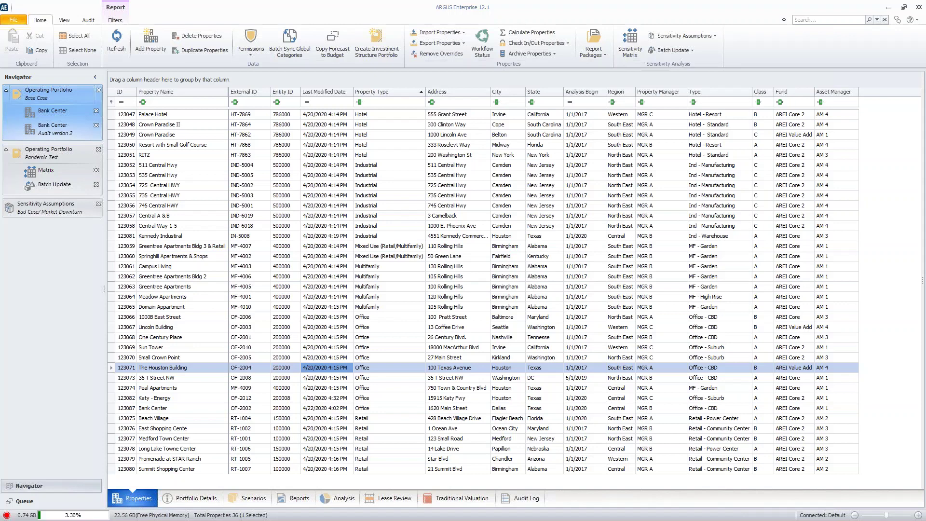
# Step: Open the Base Case Bank Center property and show its investment debt financing inputs with the reports hidden
pyautogui.click(52, 110)
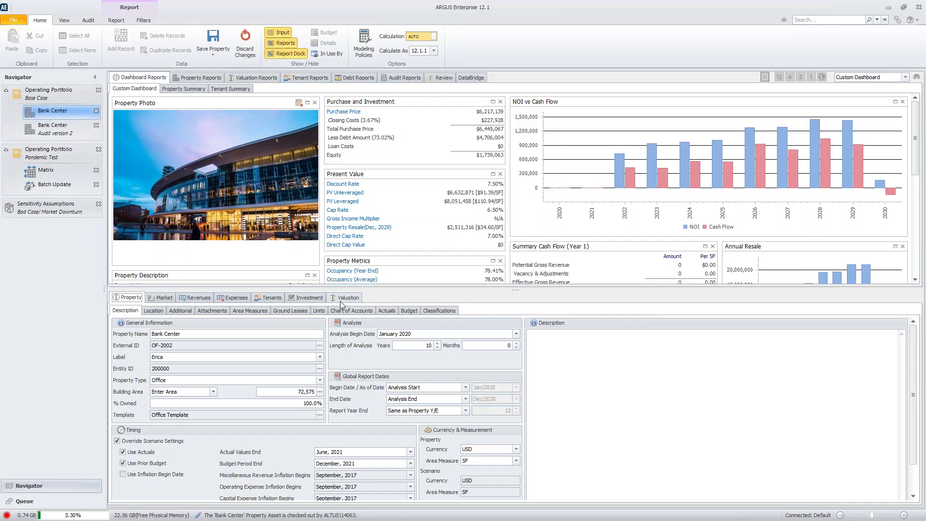
pyautogui.click(319, 298)
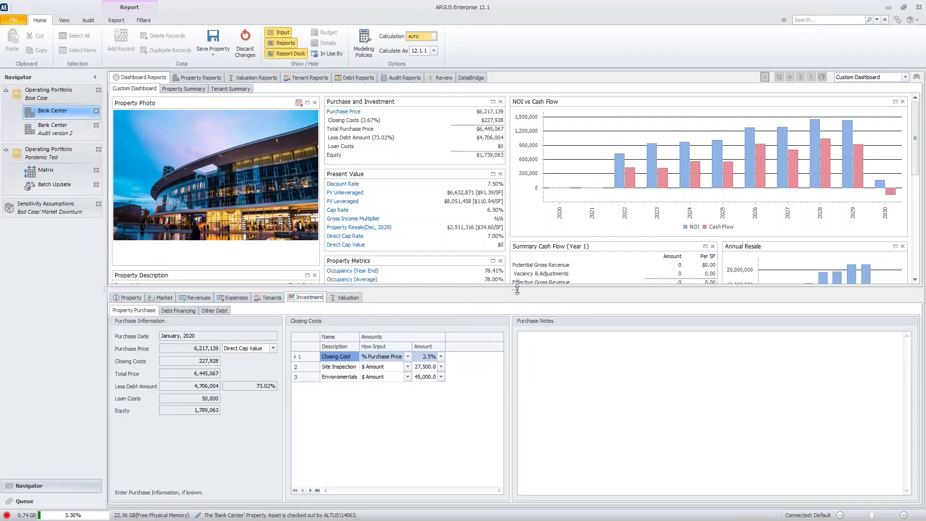
pyautogui.click(289, 54)
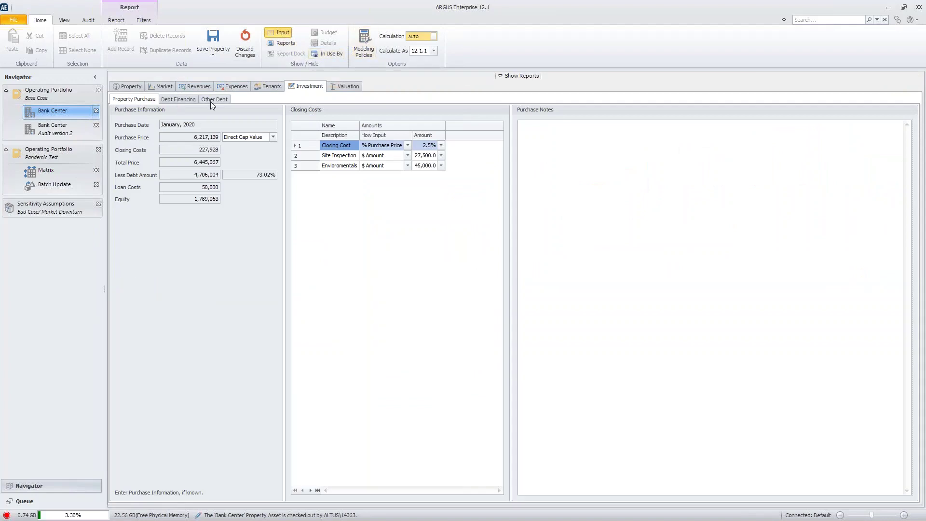
pyautogui.click(192, 100)
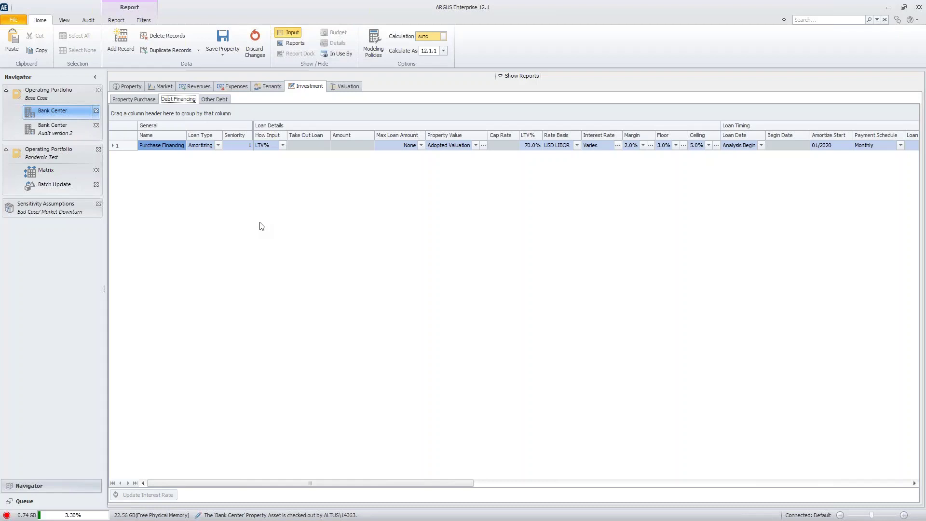
# Step: Review the Purchase Financing loan's type options, input method options and monthly interest rate schedule
pyautogui.click(218, 146)
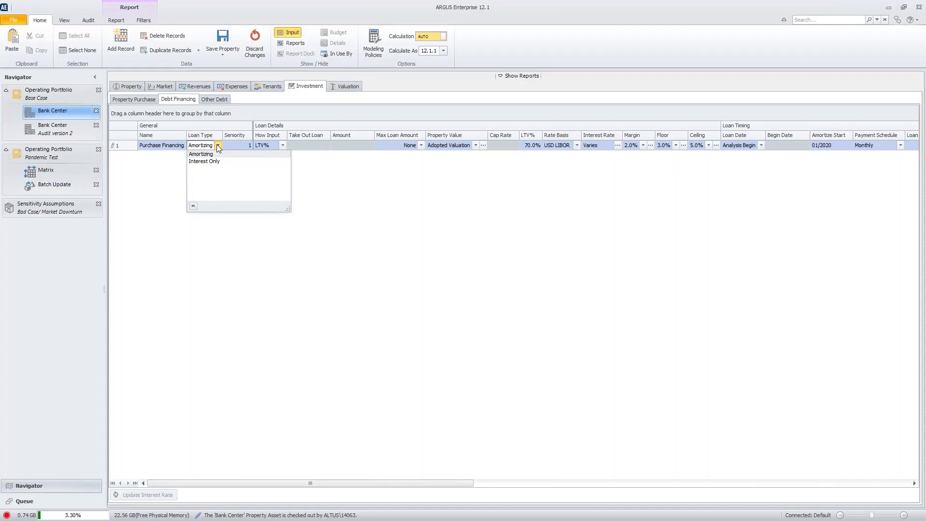
pyautogui.click(218, 145)
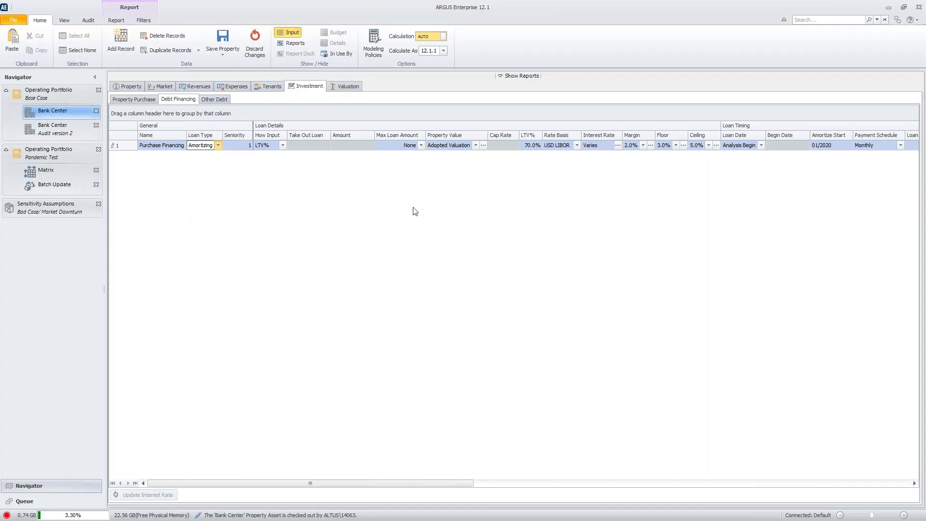
pyautogui.click(283, 145)
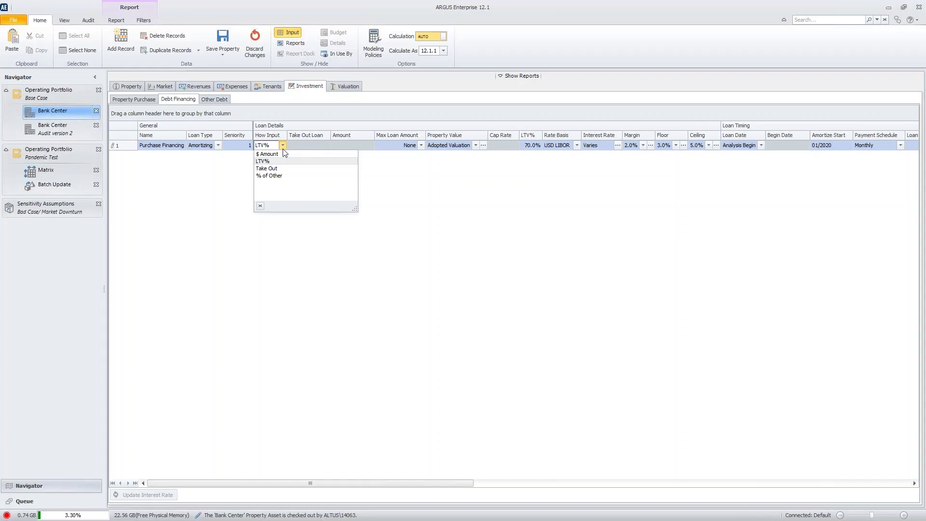
pyautogui.click(283, 149)
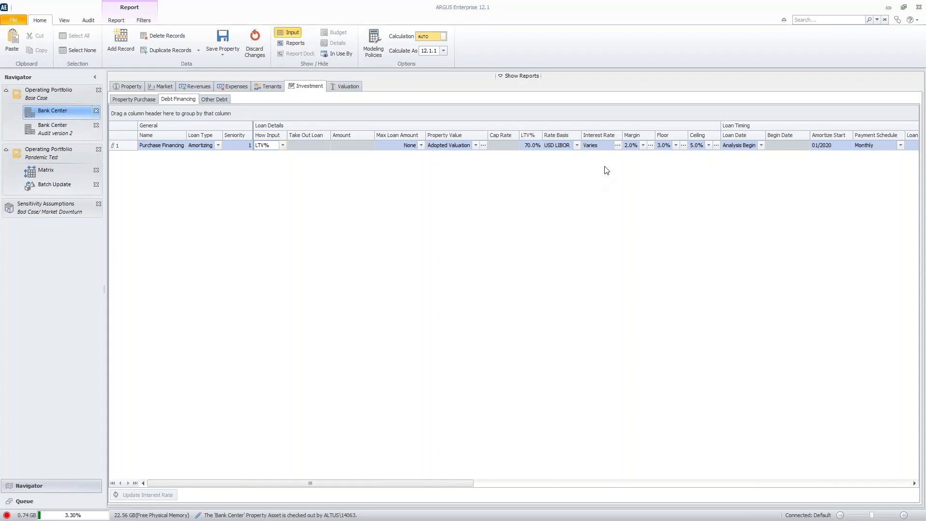
pyautogui.click(618, 145)
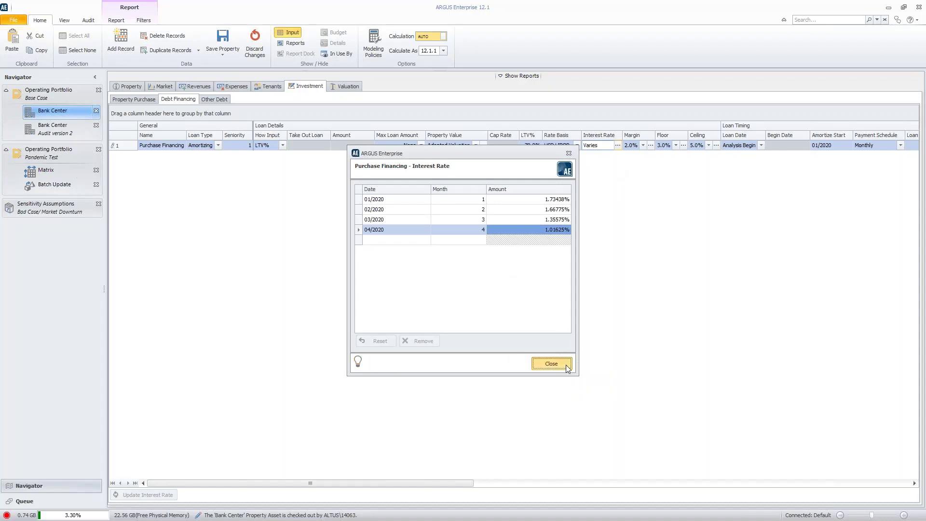
pyautogui.click(551, 363)
# Step: Display the covenant details for the Purchase Financing loan
pyautogui.moveTo(448, 484); pyautogui.dragTo(650, 490)
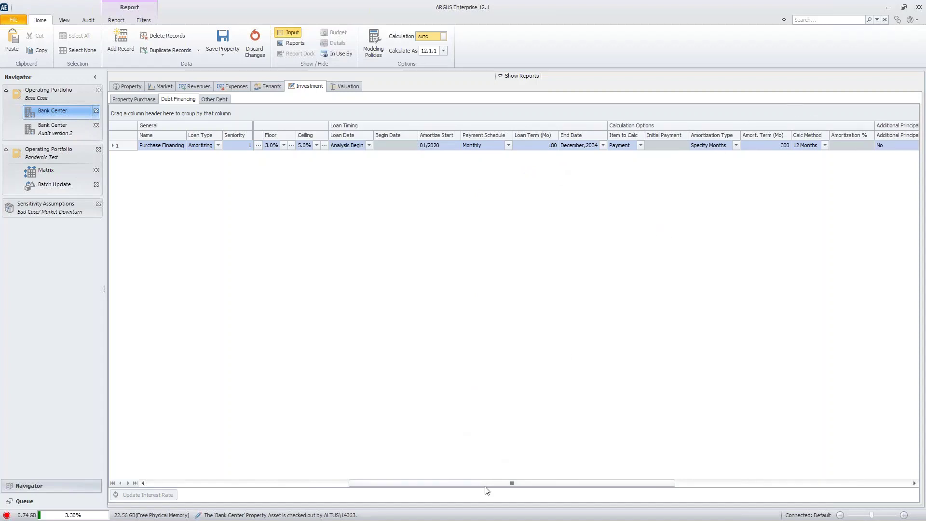
pyautogui.moveTo(496, 483); pyautogui.dragTo(776, 486)
pyautogui.click(842, 149)
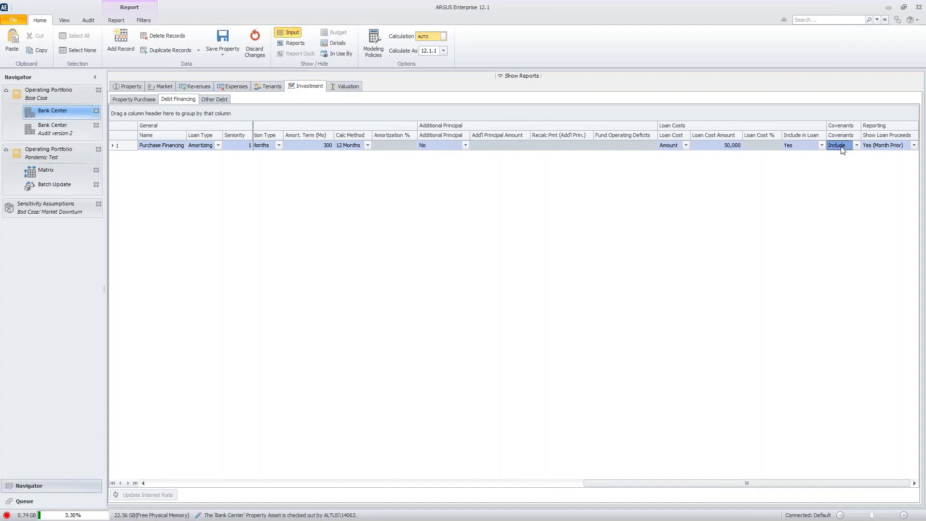
pyautogui.click(334, 43)
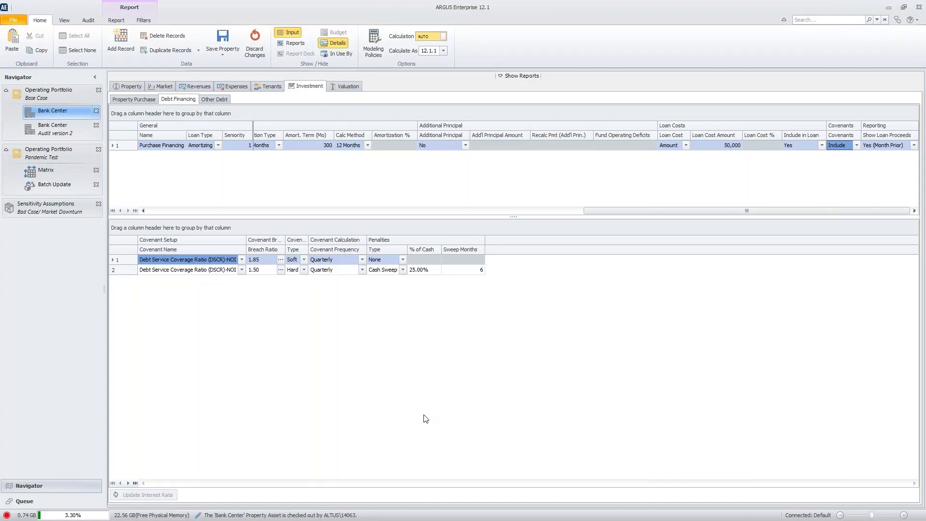
# Step: Review the loan covenants' breach ratios and cash sweep penalty, and check which covenant types are available for the hard covenant
pyautogui.click(282, 263)
pyautogui.click(433, 273)
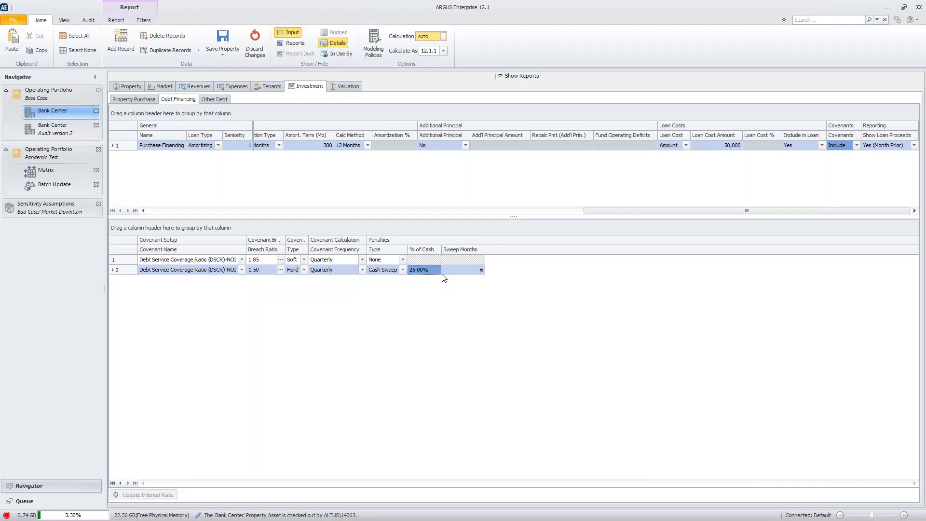
pyautogui.click(242, 270)
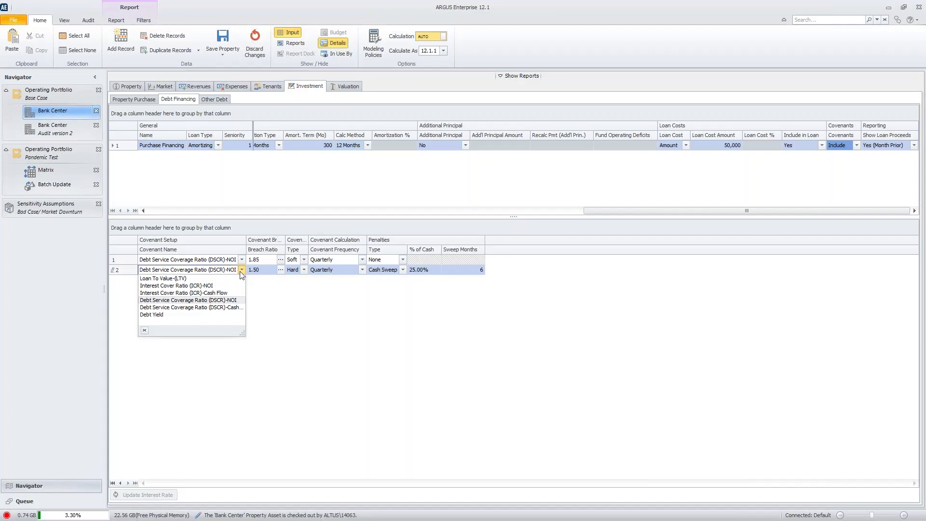
pyautogui.click(487, 312)
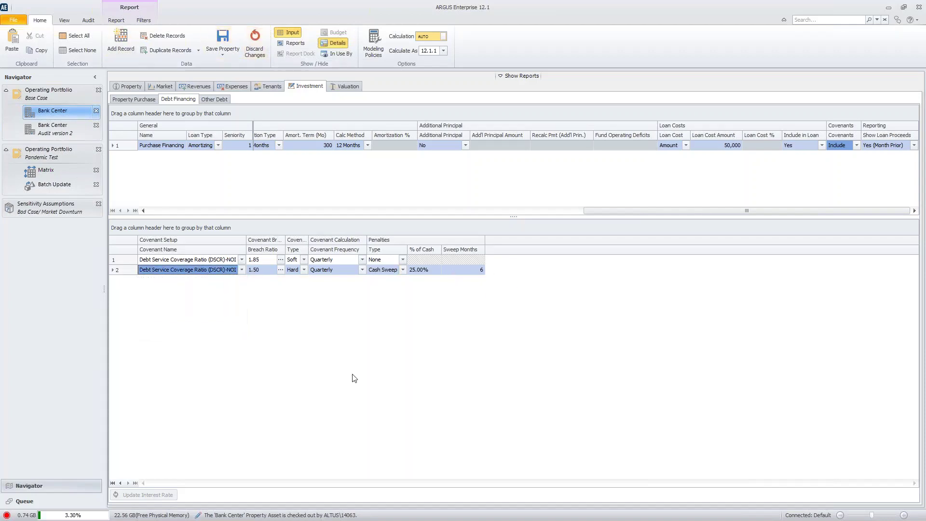
# Step: View the Covenant Breach Reporting debt report in place of the inputs and expand Year 1 - 2020 into months
pyautogui.click(295, 34)
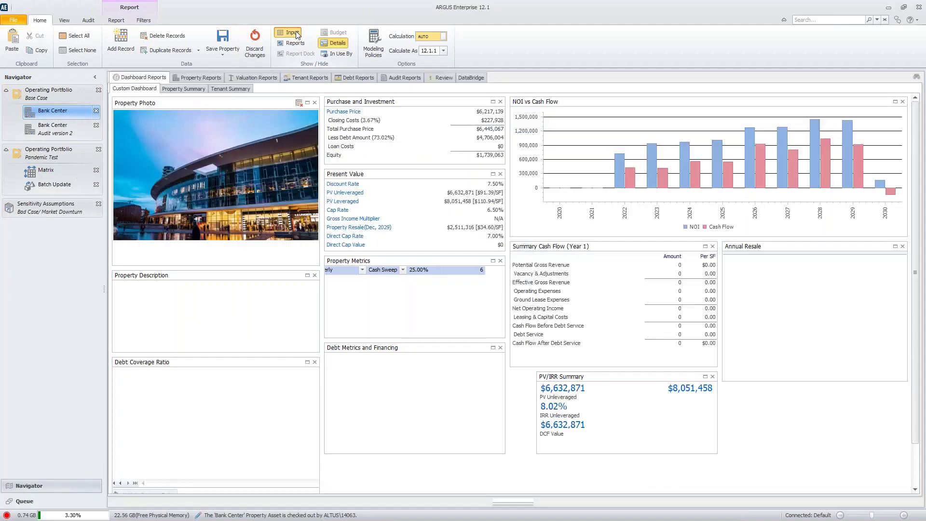
pyautogui.click(366, 80)
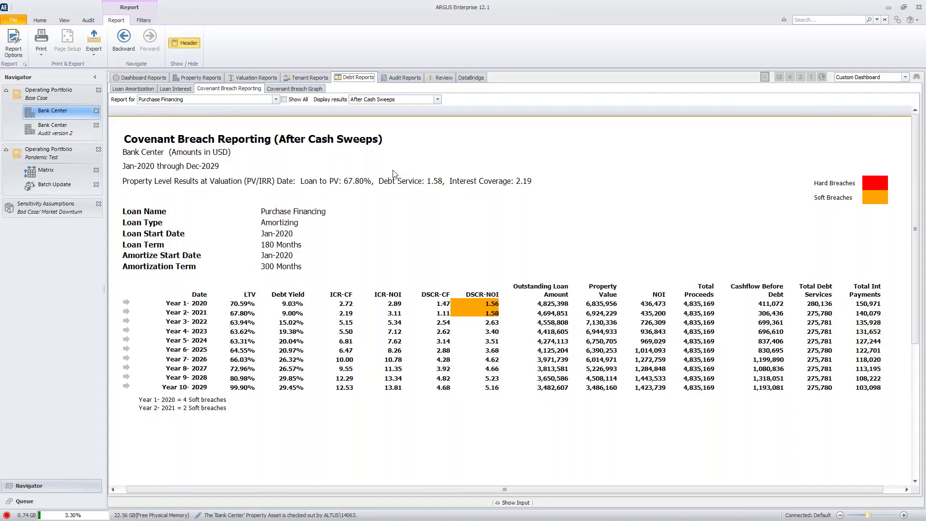
pyautogui.hotkey('alt', 'Tab')
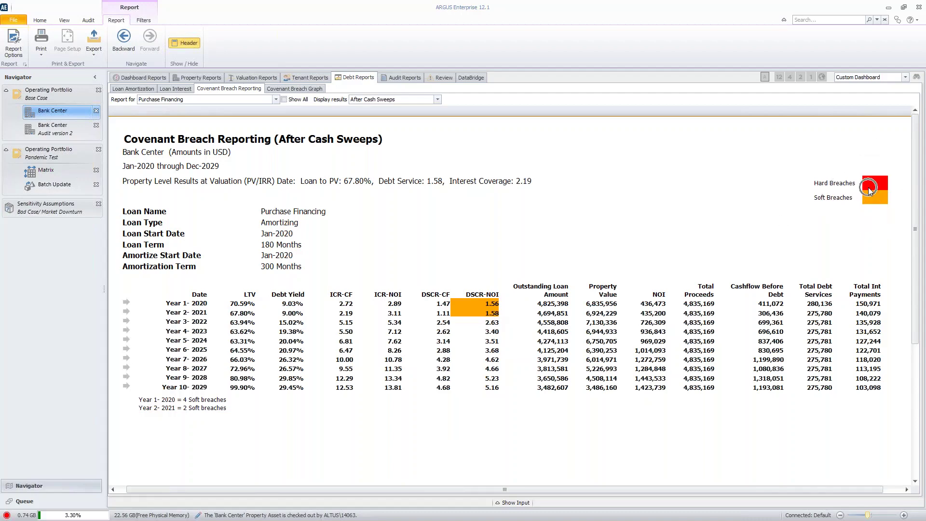
pyautogui.click(126, 304)
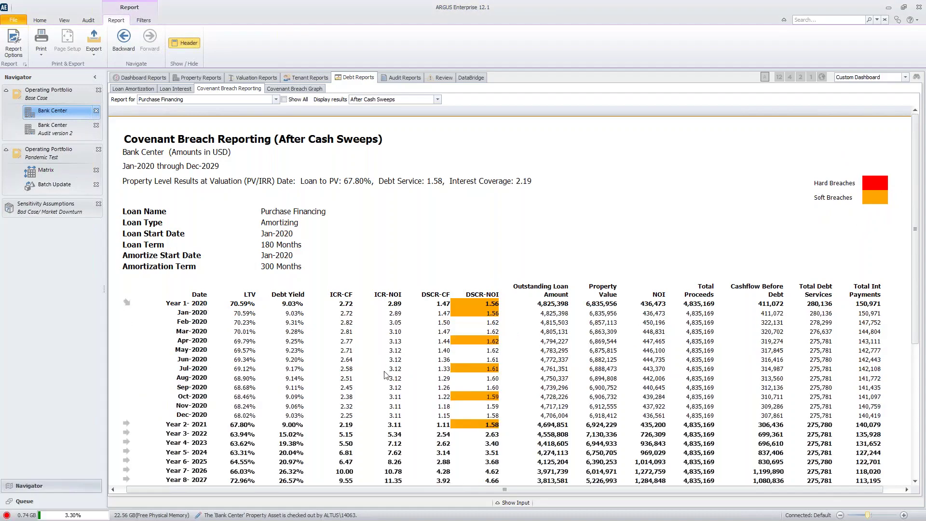
# Step: Review the Covenant Breach Graph, Loan Amortization and Loan Interest debt reports for the Purchase Financing loan
pyautogui.click(295, 89)
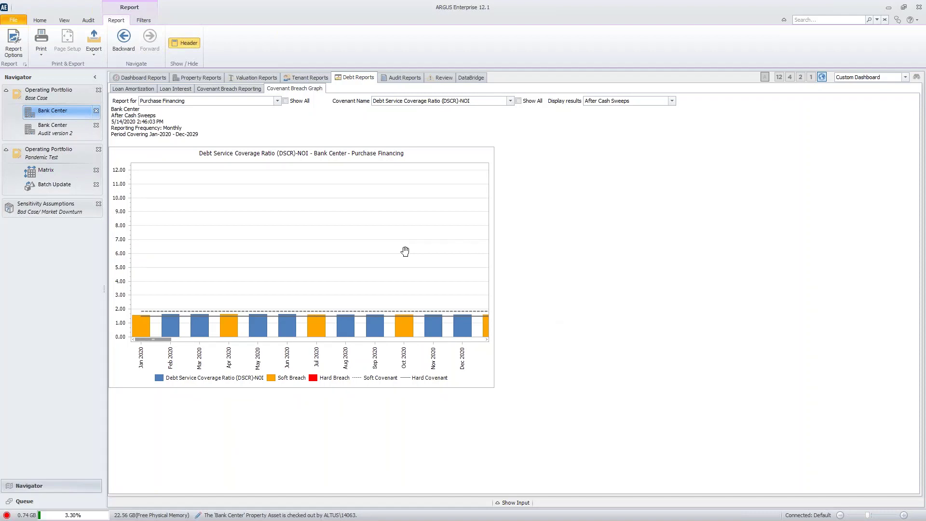
pyautogui.click(799, 85)
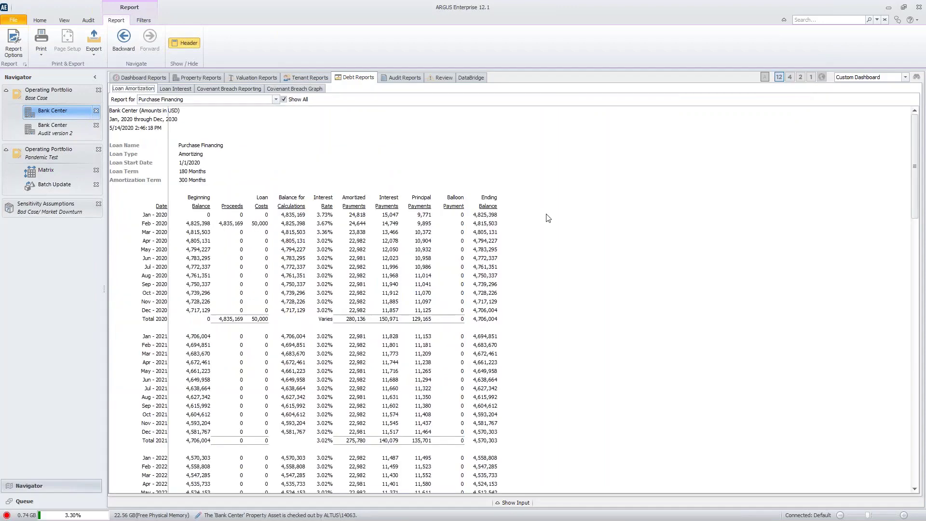
pyautogui.click(184, 92)
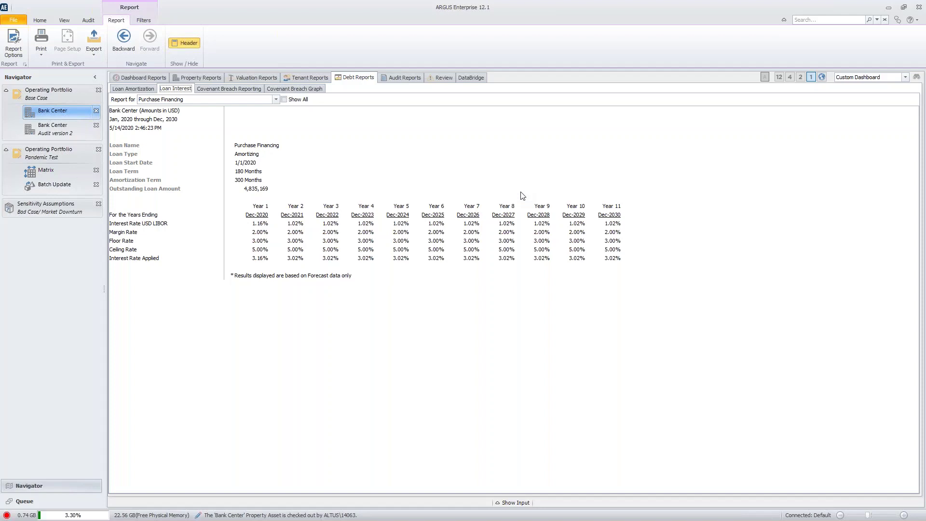
pyautogui.hotkey('alt', 'Tab')
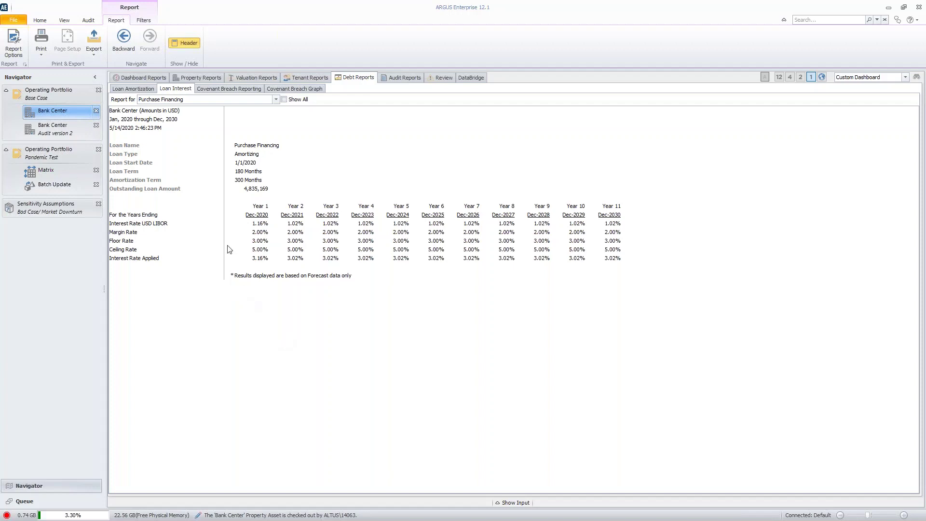
# Step: Show the property Cash Flow report by year and highlight the rows for cash flow before and after debt service
pyautogui.click(199, 79)
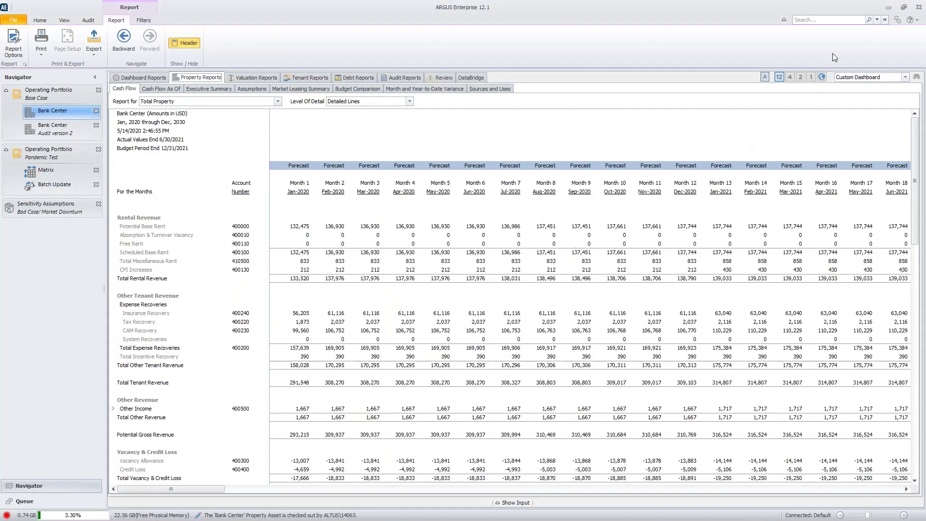
pyautogui.click(810, 77)
pyautogui.scroll(-10, 339, 327)
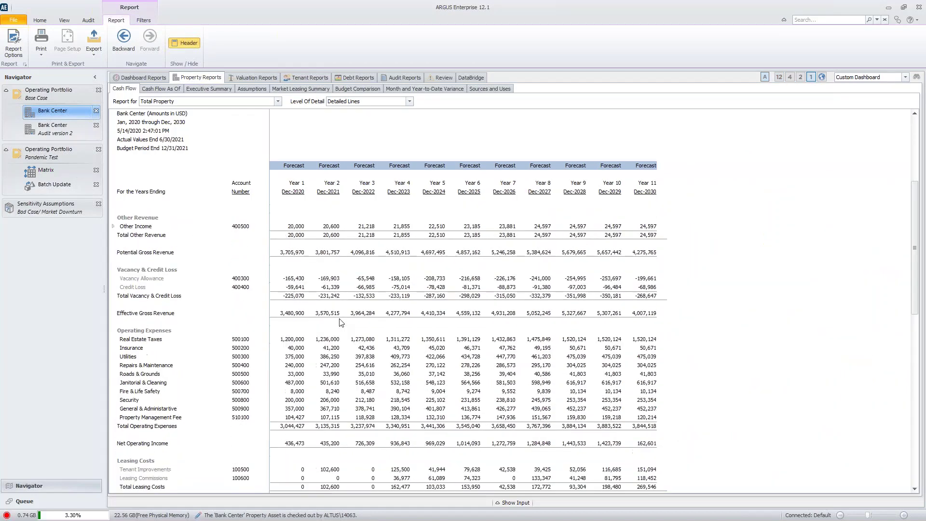
pyautogui.scroll(-6, 340, 323)
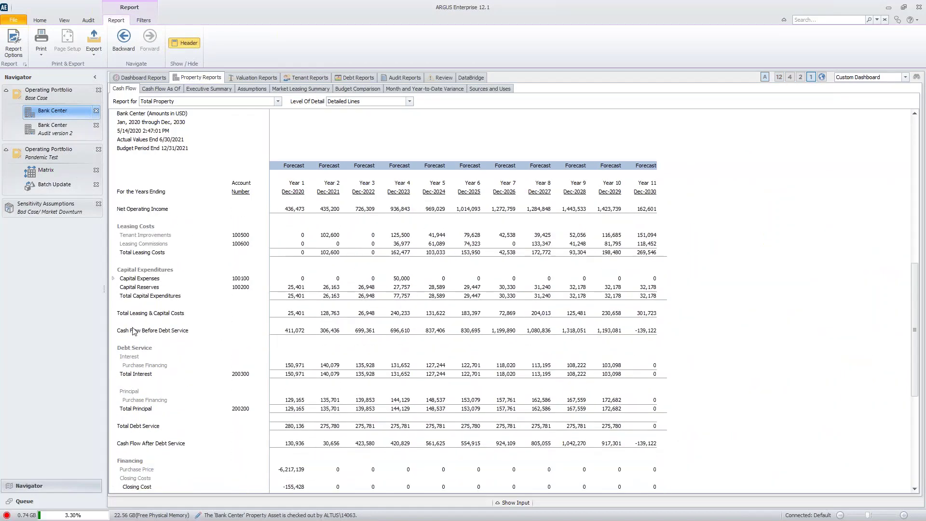
pyautogui.moveTo(121, 333); pyautogui.dragTo(650, 330)
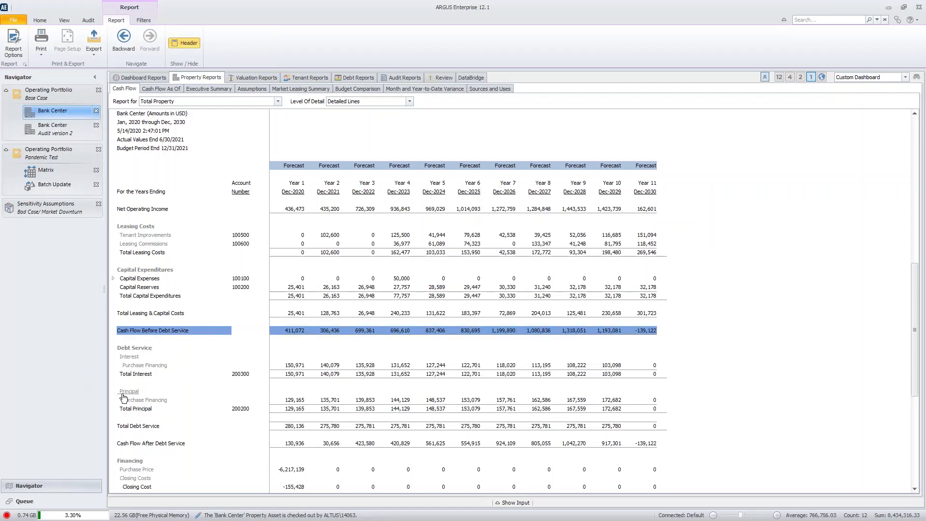
pyautogui.scroll(-1, 169, 388)
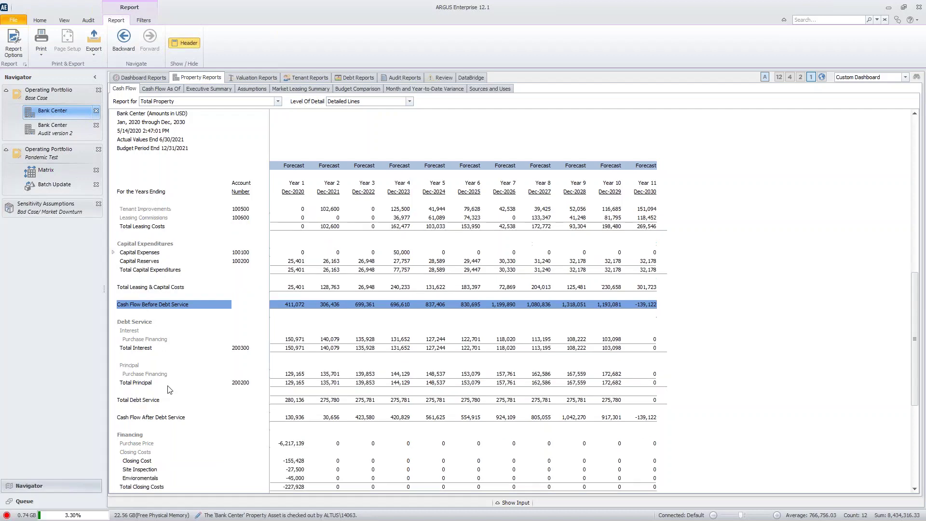
pyautogui.moveTo(134, 417); pyautogui.dragTo(646, 416)
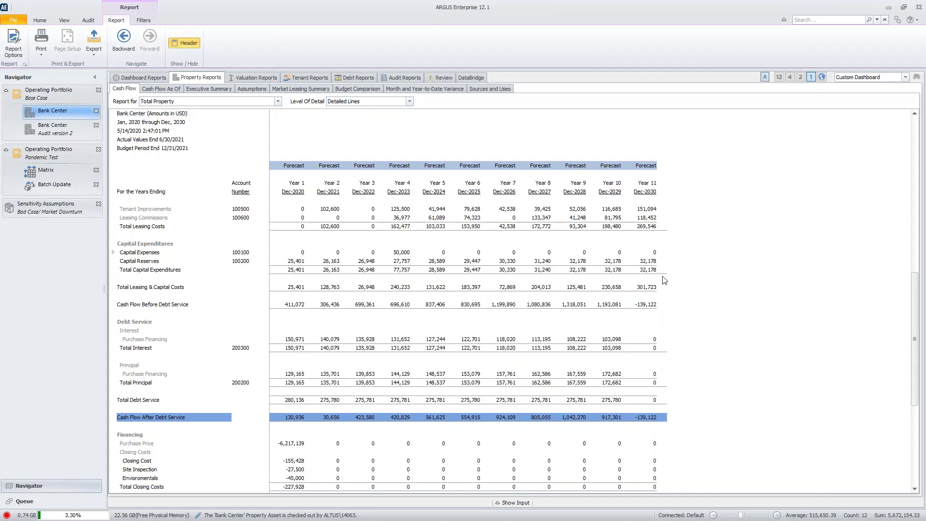
pyautogui.click(534, 419)
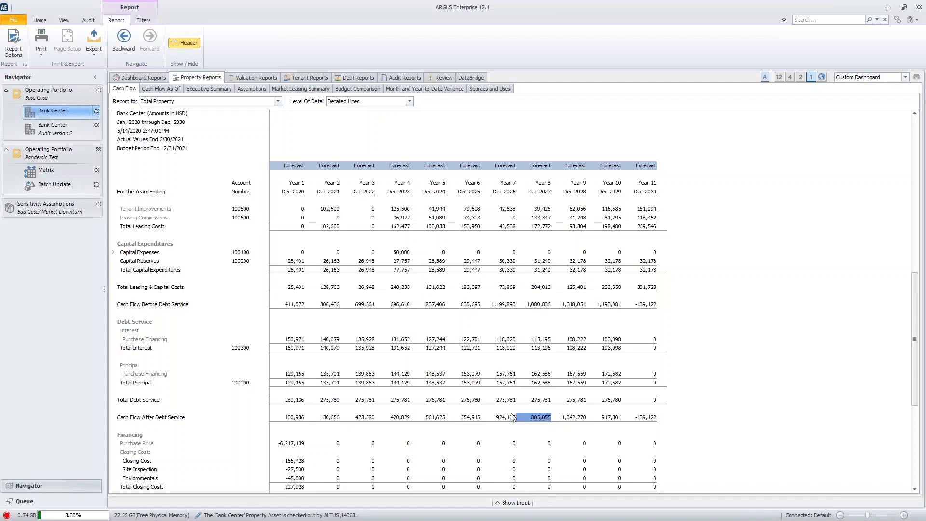
# Step: Return to the inputs and highlight the Incentives column for all tenants in the rent roll's miscellaneous items
pyautogui.click(40, 19)
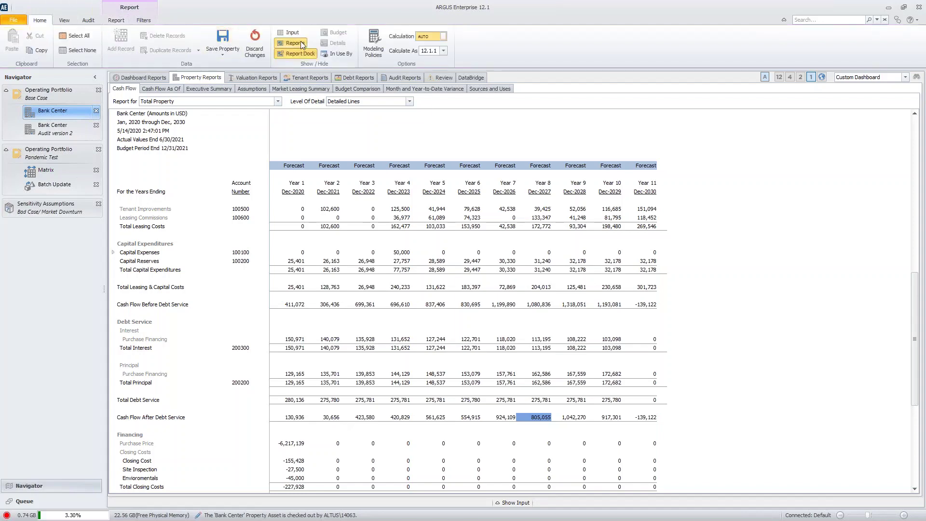
pyautogui.click(291, 32)
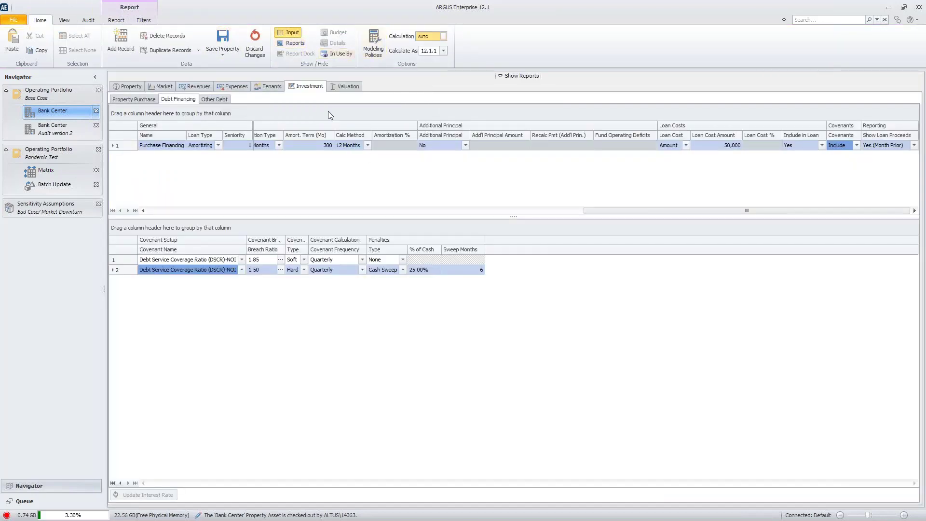
pyautogui.click(269, 87)
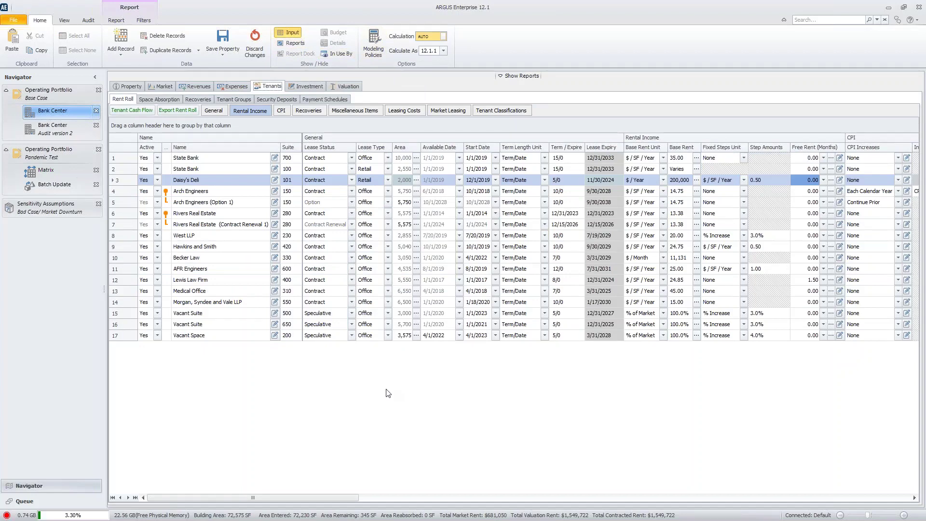
pyautogui.click(368, 111)
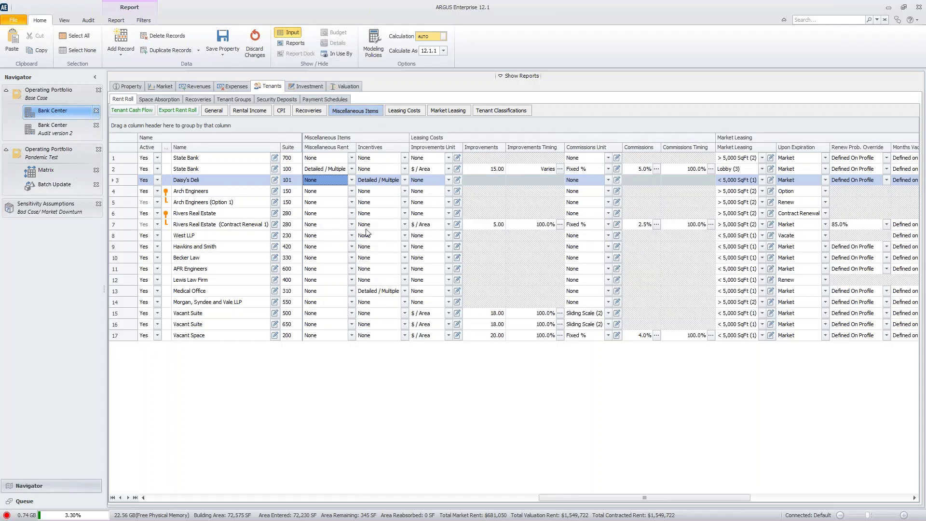
pyautogui.moveTo(371, 157); pyautogui.dragTo(376, 342)
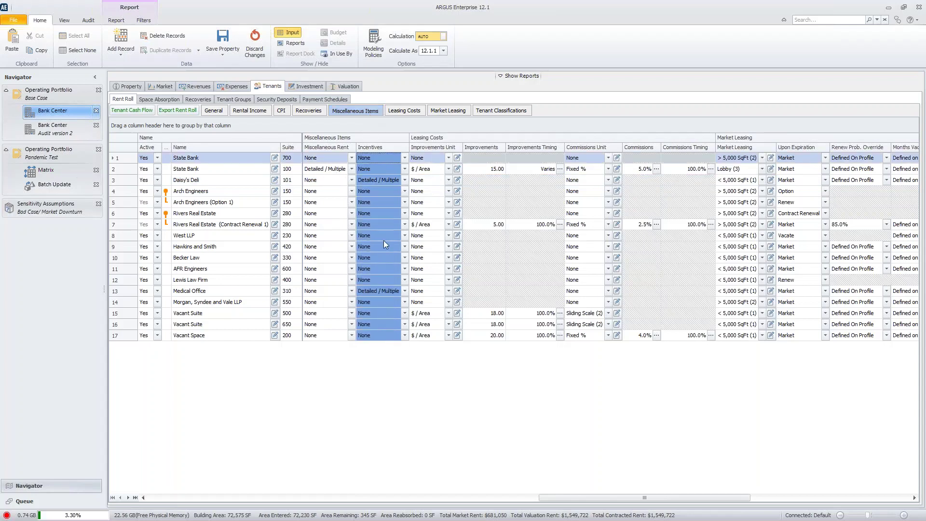
# Step: Show the incentive details of Daisy's Deli and Medical Office below the rent roll and enlarge the tenant list
pyautogui.click(377, 180)
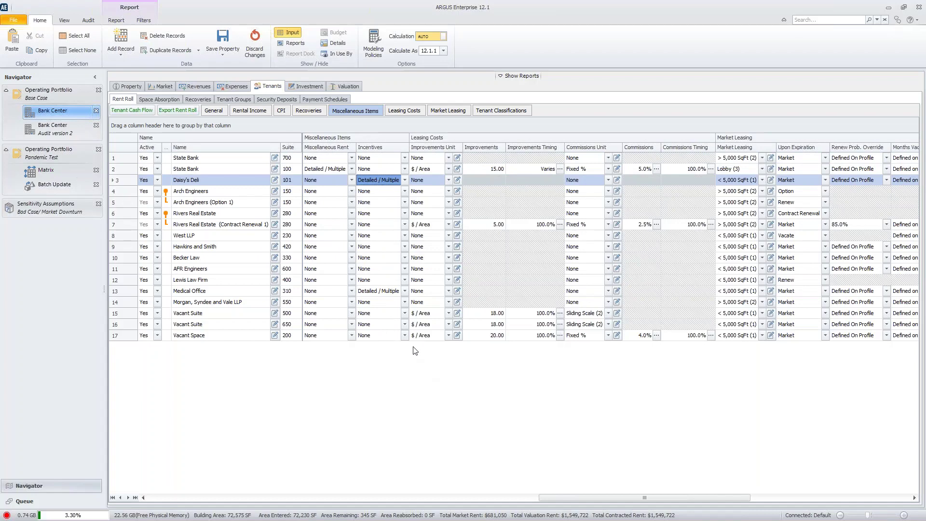
pyautogui.click(381, 292)
pyautogui.click(346, 42)
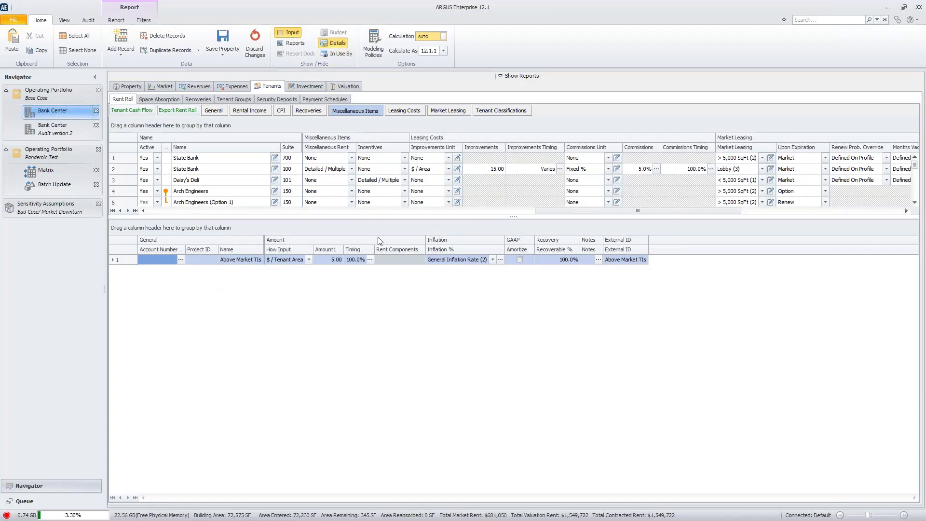
pyautogui.moveTo(432, 215); pyautogui.dragTo(425, 312)
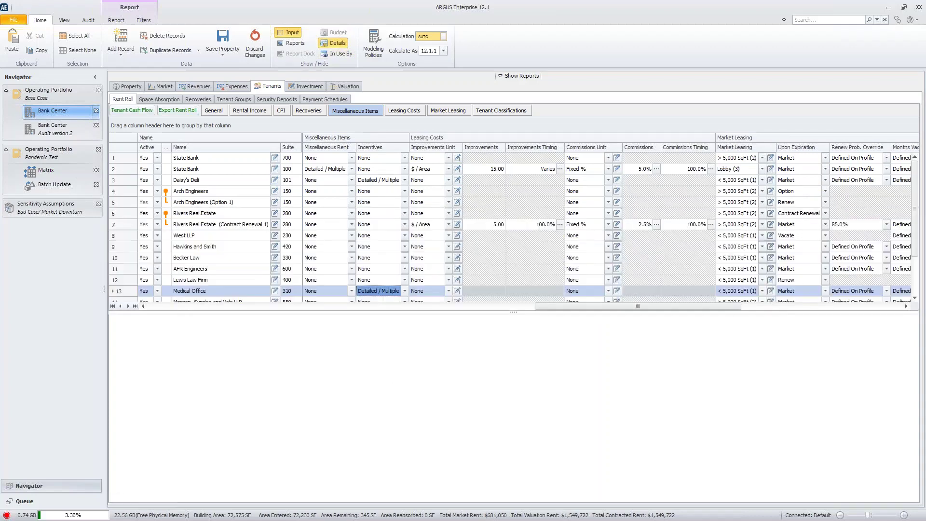
pyautogui.click(390, 185)
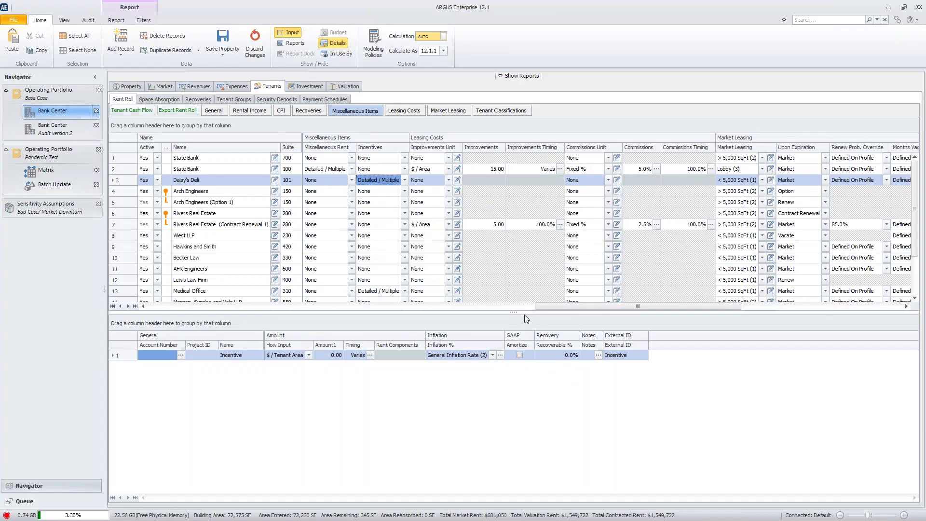
pyautogui.moveTo(525, 314); pyautogui.dragTo(525, 339)
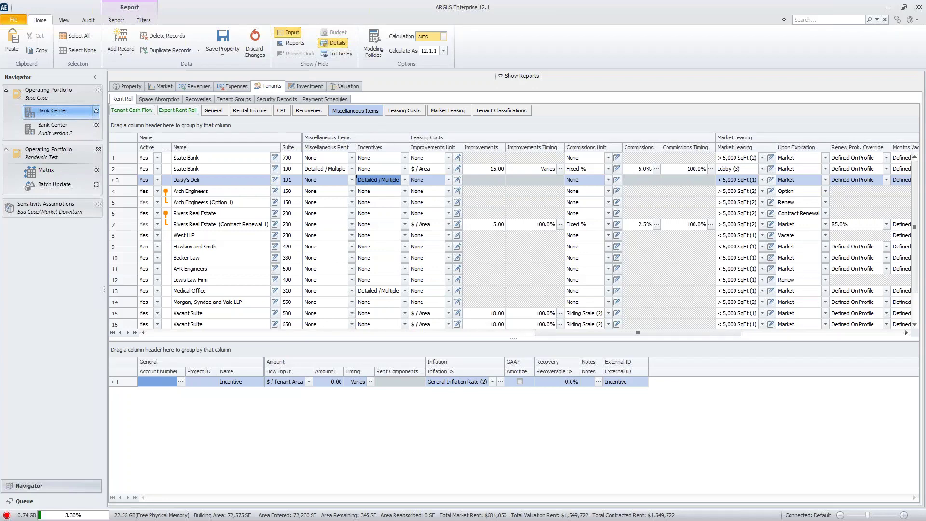
# Step: Add a market free rent profile named 50% Abatement
pyautogui.click(162, 88)
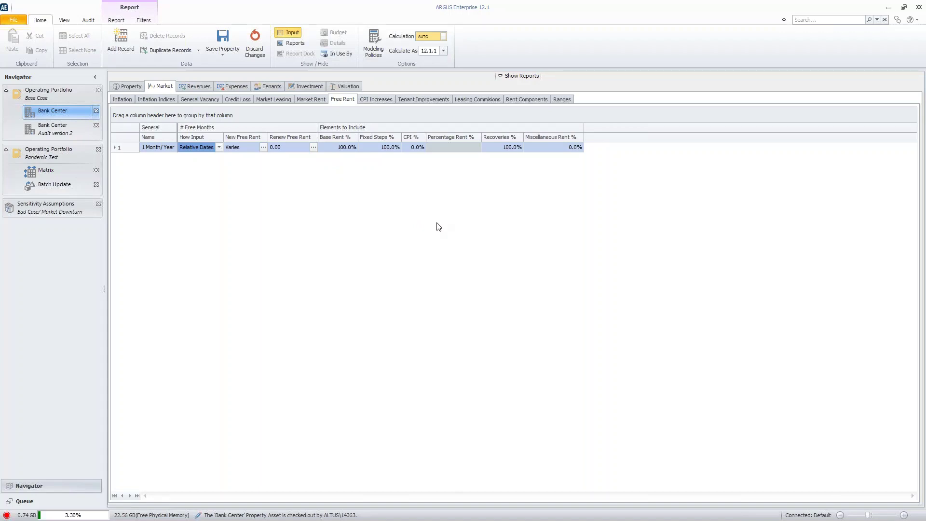
pyautogui.click(439, 227)
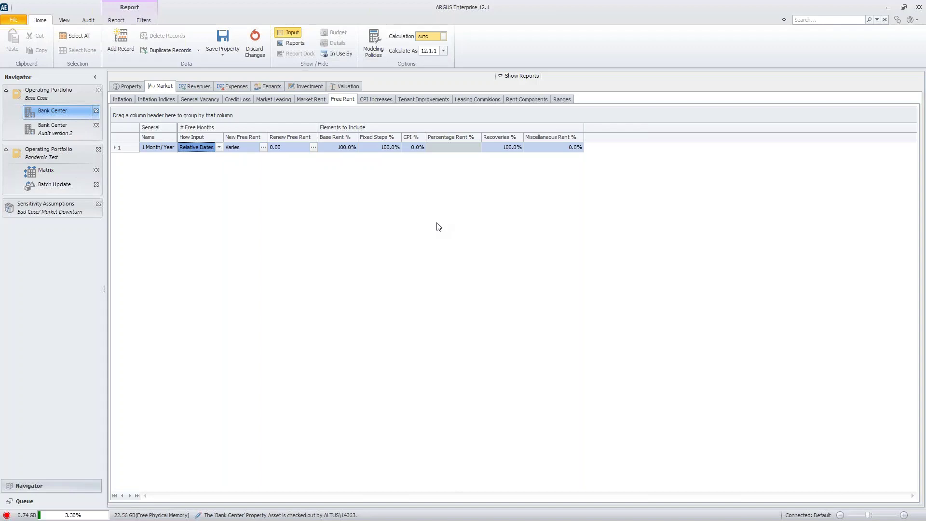
pyautogui.press('Insert')
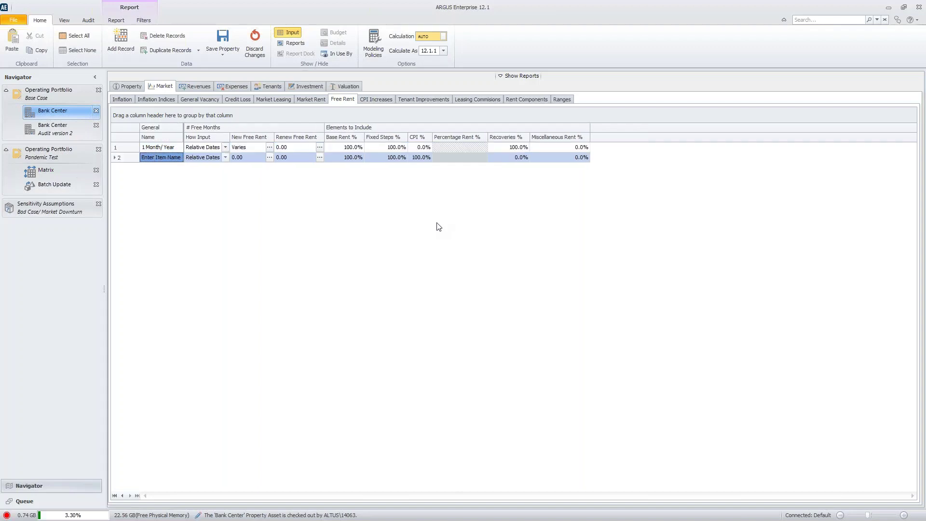
pyautogui.click(182, 158)
pyautogui.write('50% Abatemen')
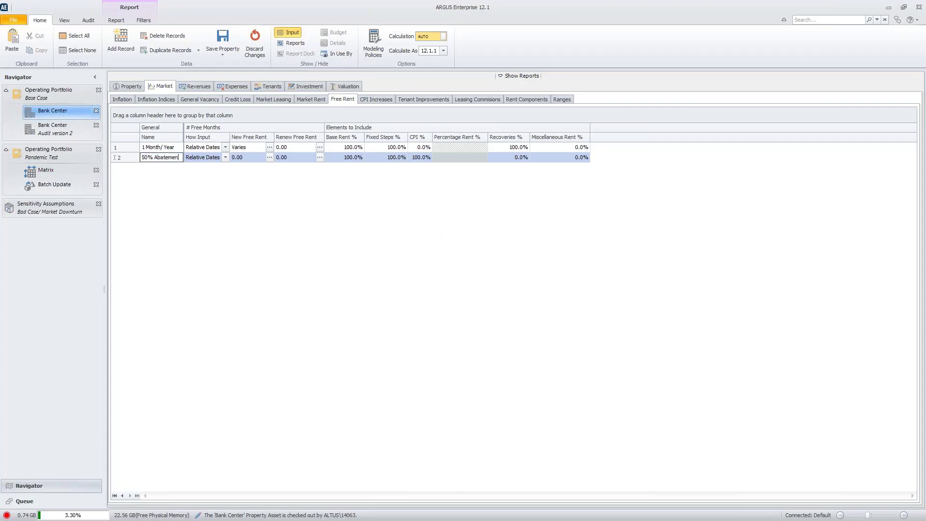
pyautogui.write('t')
pyautogui.press('Tab')
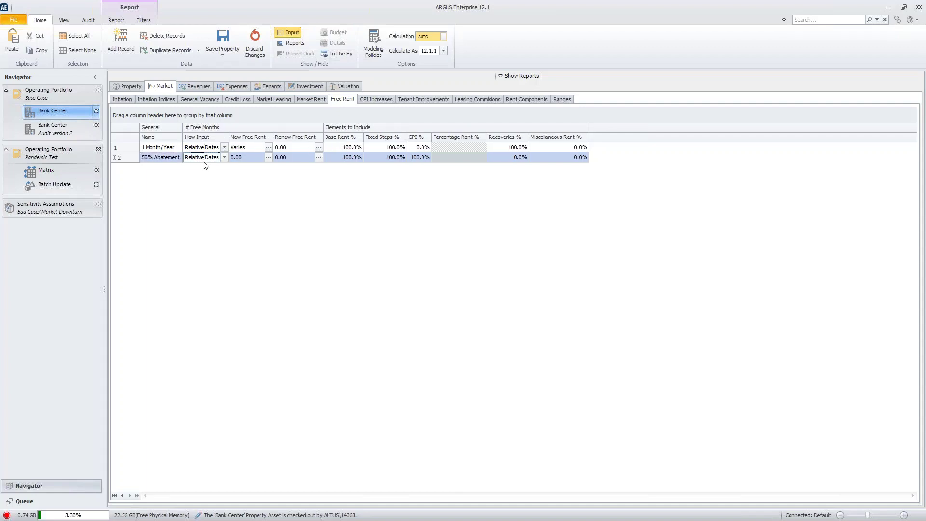
# Step: In the 50% Abatement profile's new free rent schedule, enter 0.50 months for 05/2020 and 06/2020
pyautogui.click(268, 158)
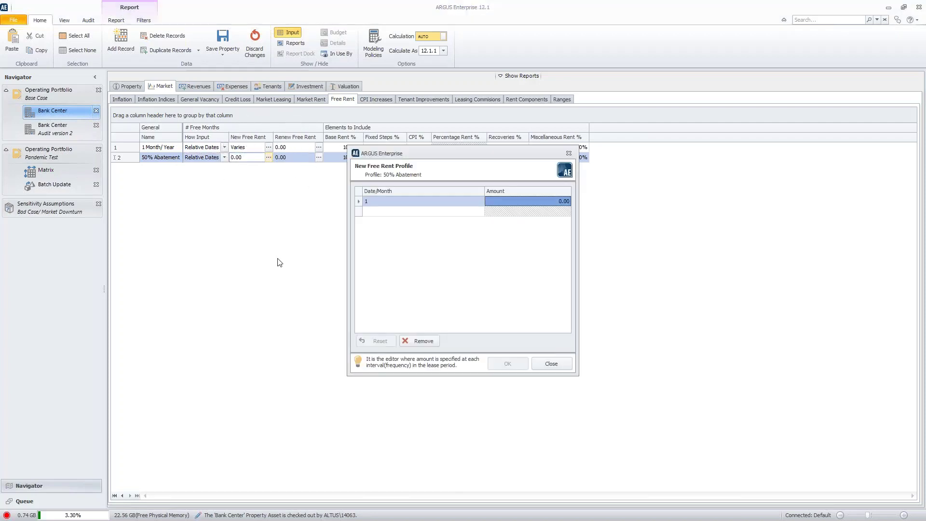
pyautogui.click(386, 201)
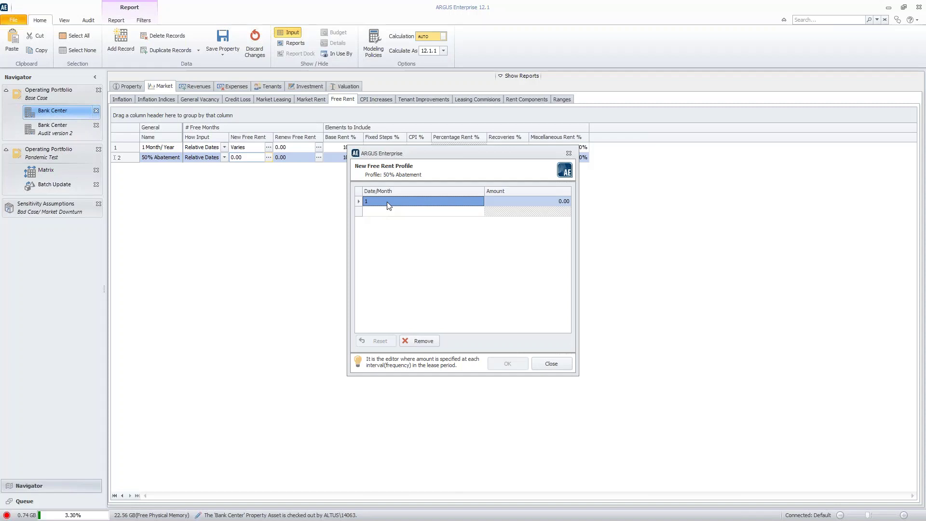
pyautogui.write('5/')
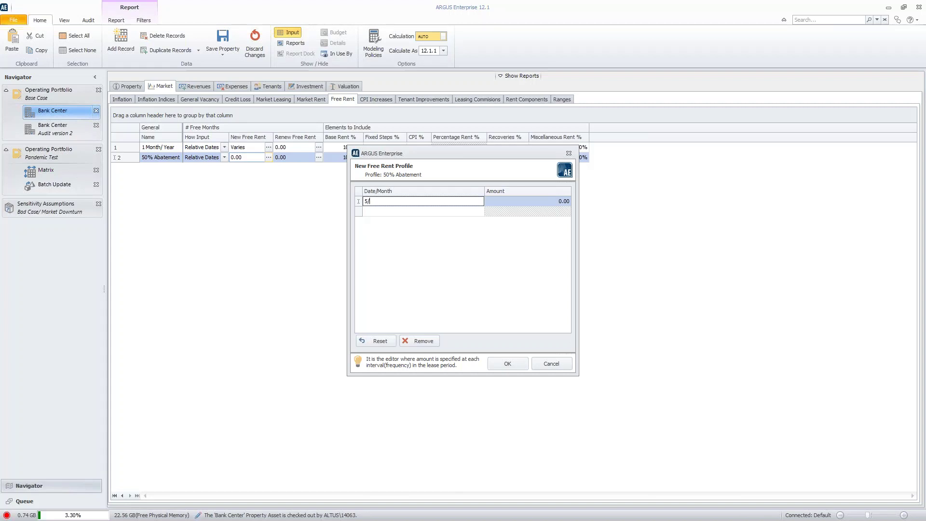
pyautogui.write('2020')
pyautogui.press('Tab')
pyautogui.write('0.5')
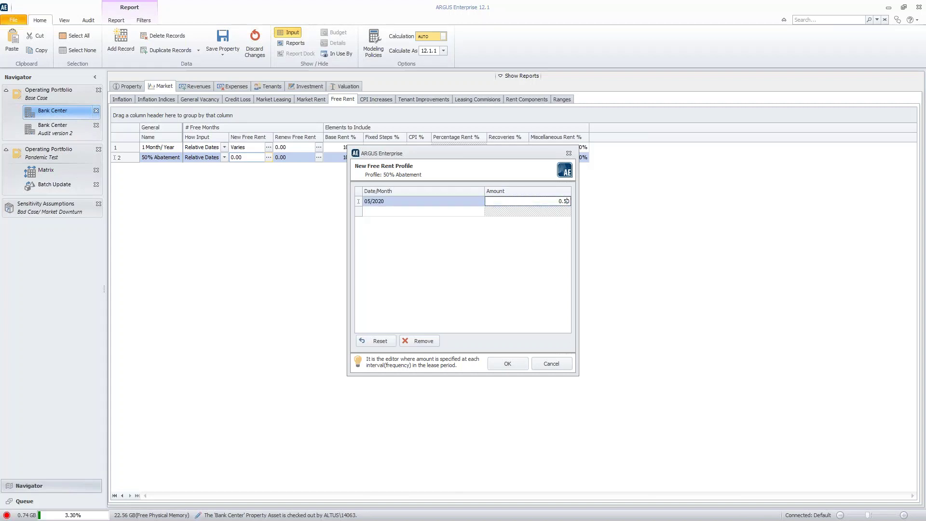
pyautogui.press('Tab')
pyautogui.write('6/2020')
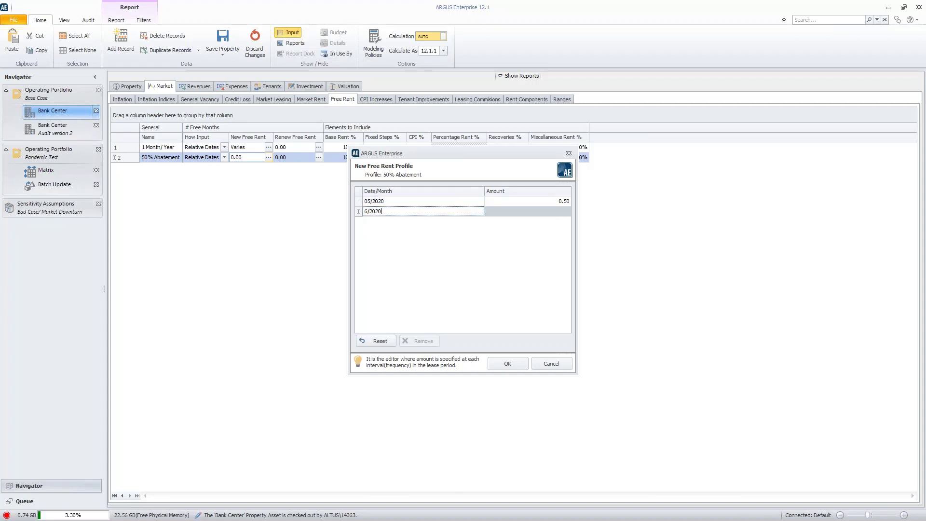
pyautogui.press('Tab')
pyautogui.write('0.5')
pyautogui.press('Tab')
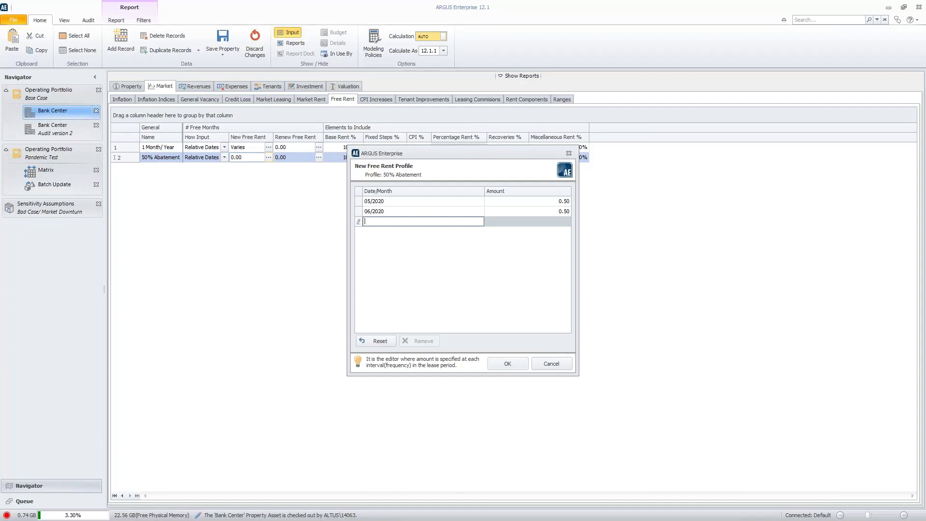
# Step: Extend the new free rent schedule with 0.50 months for 07/2020 and 08/2020 and accept it
pyautogui.write('07/2020')
pyautogui.press('Tab')
pyautogui.write('0.50')
pyautogui.press('Tab')
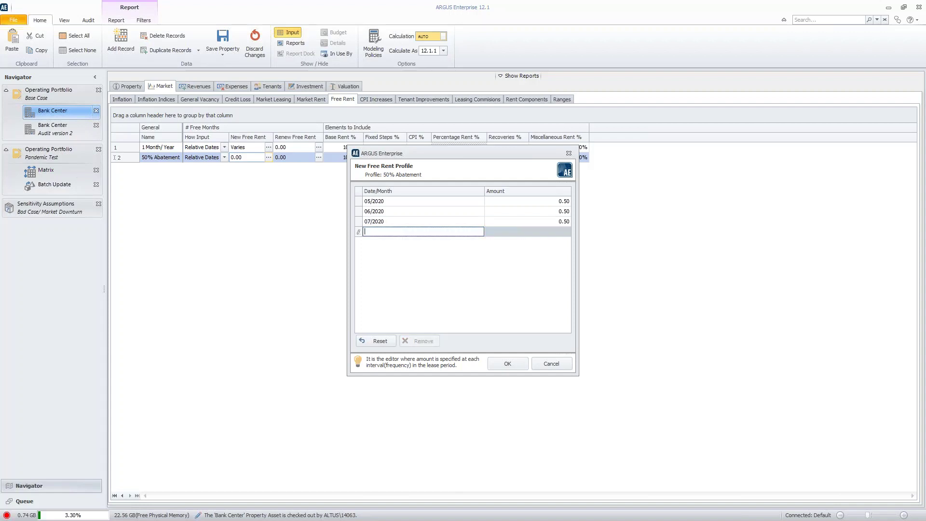
pyautogui.write('8/2020')
pyautogui.press('Tab')
pyautogui.write('0.50')
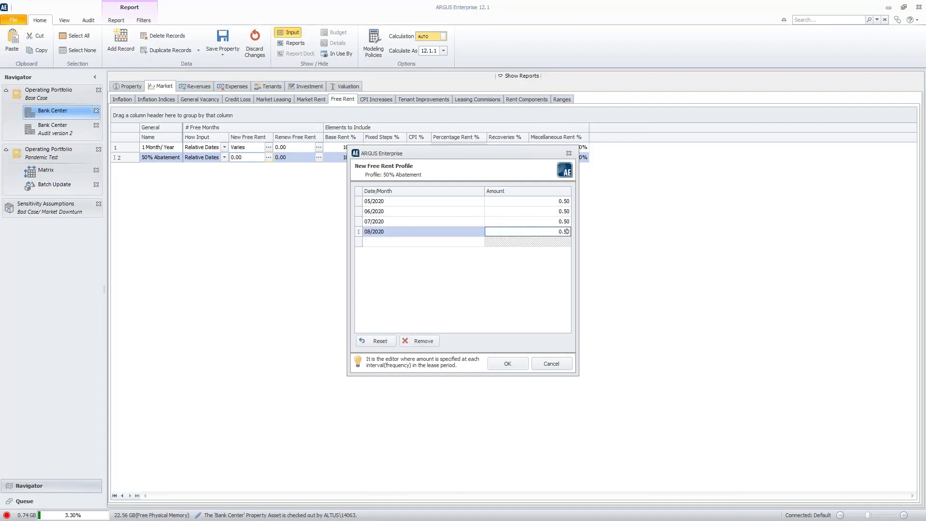
pyautogui.press('Tab')
pyautogui.click(504, 364)
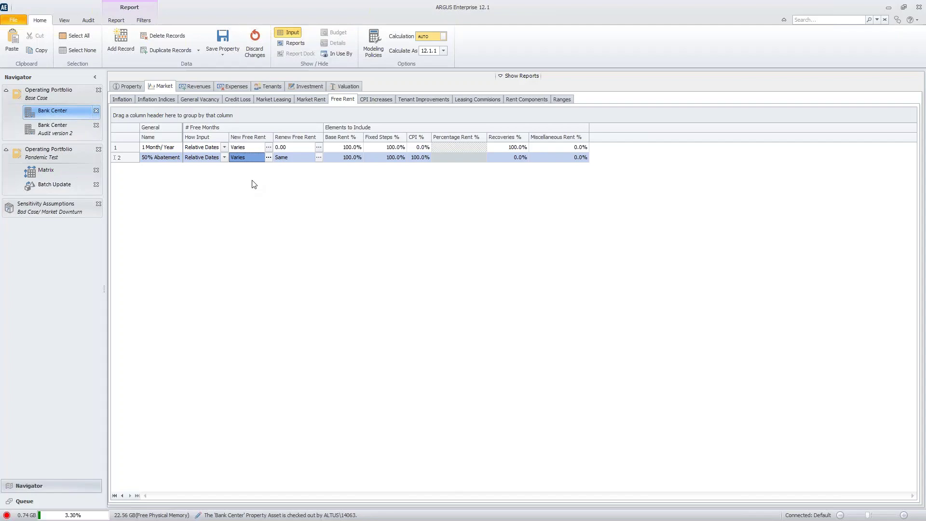
# Step: Return to the tenant rent roll and filter it to tenants with a High Risk Rating
pyautogui.click(267, 86)
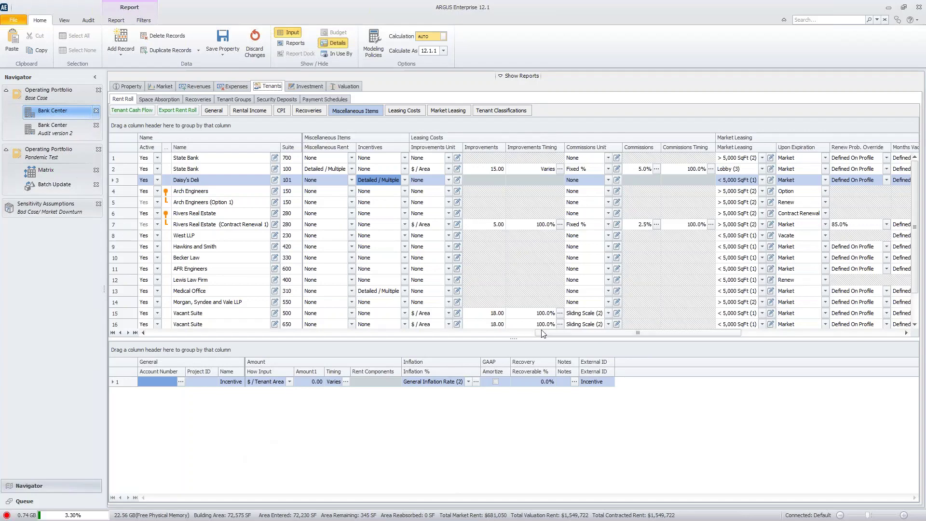
pyautogui.moveTo(543, 334); pyautogui.dragTo(154, 337)
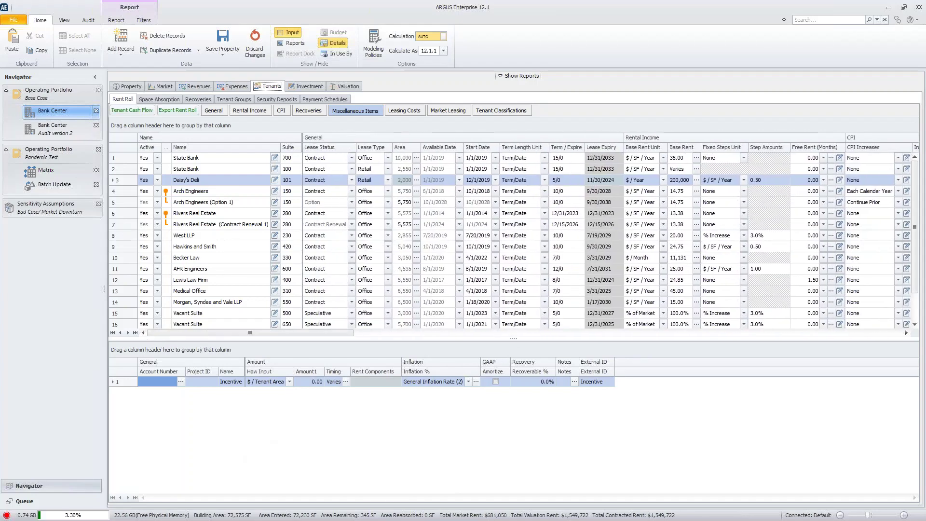
pyautogui.click(200, 162)
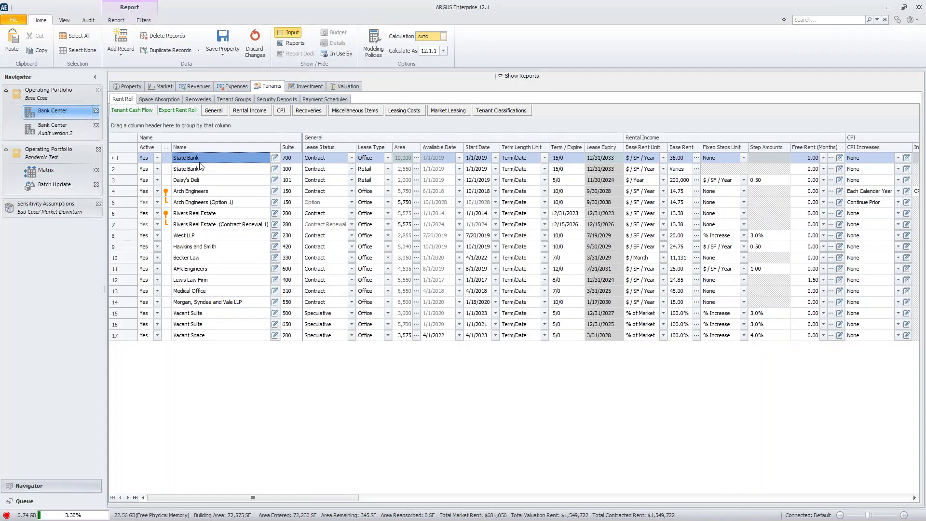
pyautogui.click(497, 111)
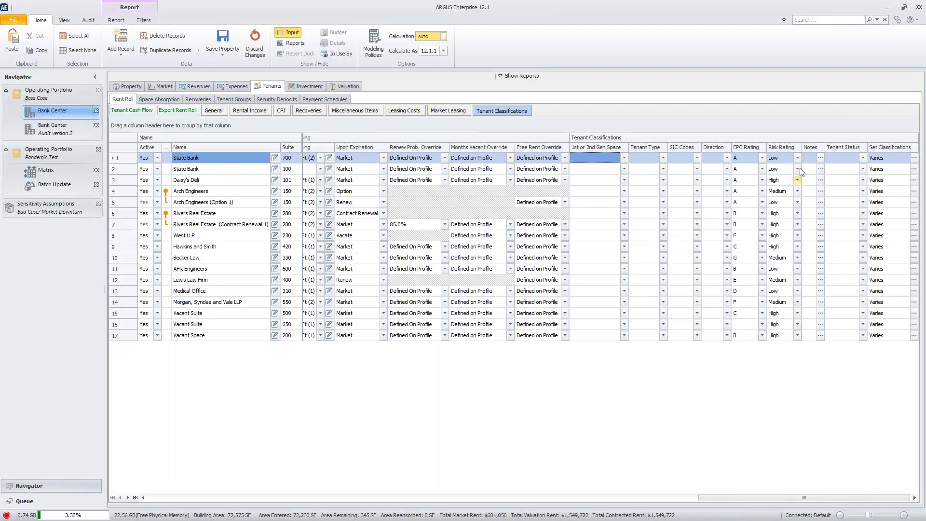
pyautogui.click(798, 147)
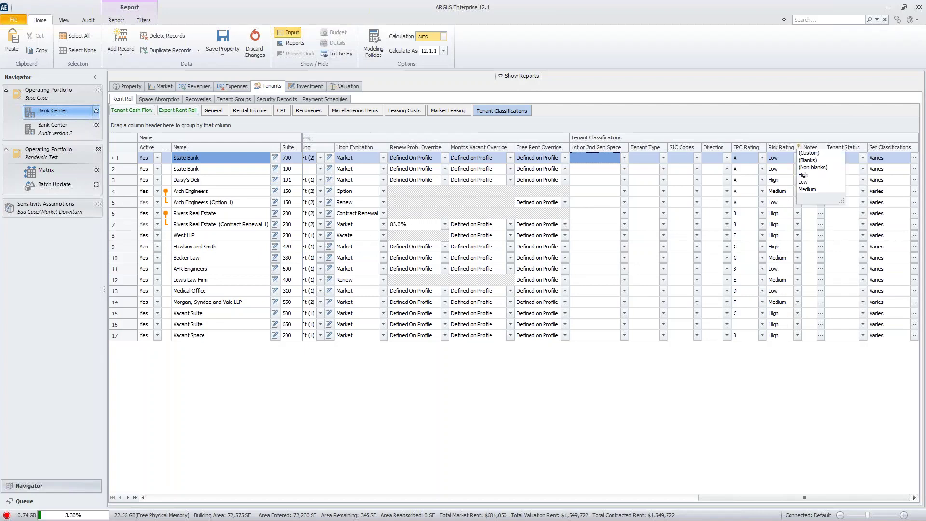
pyautogui.click(803, 176)
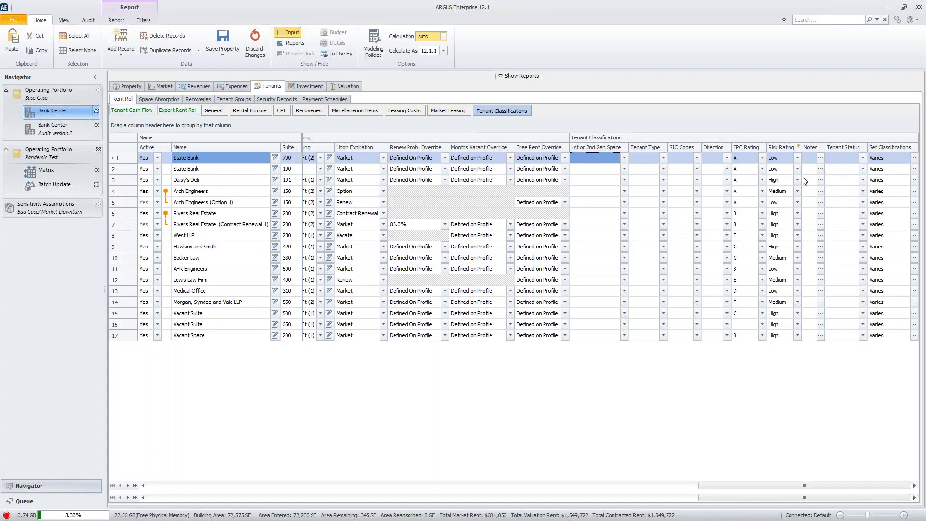
# Step: Set Daisy's Deli's free rent to 50% Abatement and copy it to all the other filtered high-risk tenants and vacant suites
pyautogui.moveTo(714, 485); pyautogui.dragTo(304, 430)
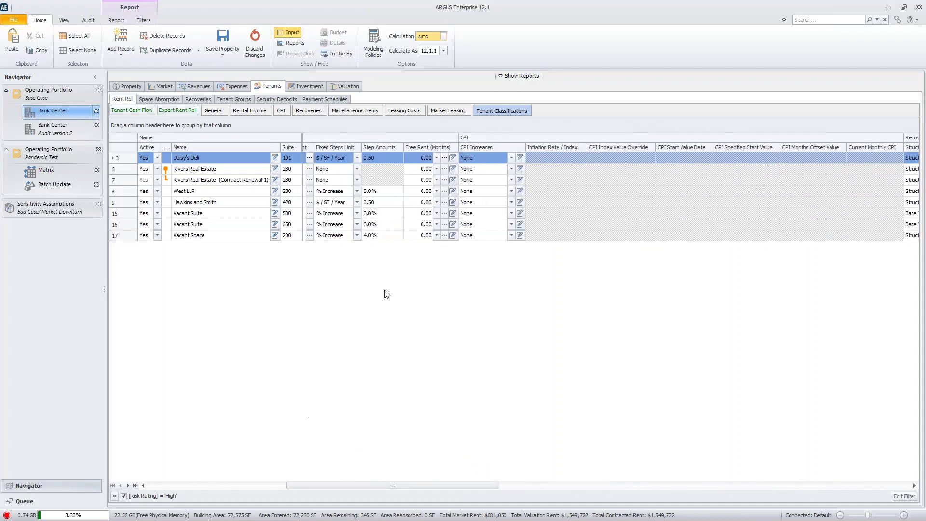
pyautogui.click(437, 159)
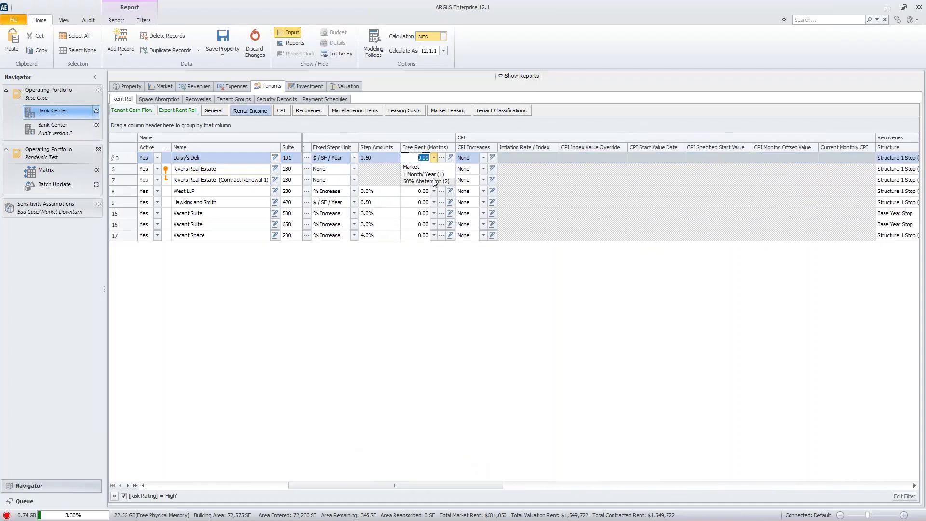
pyautogui.click(433, 181)
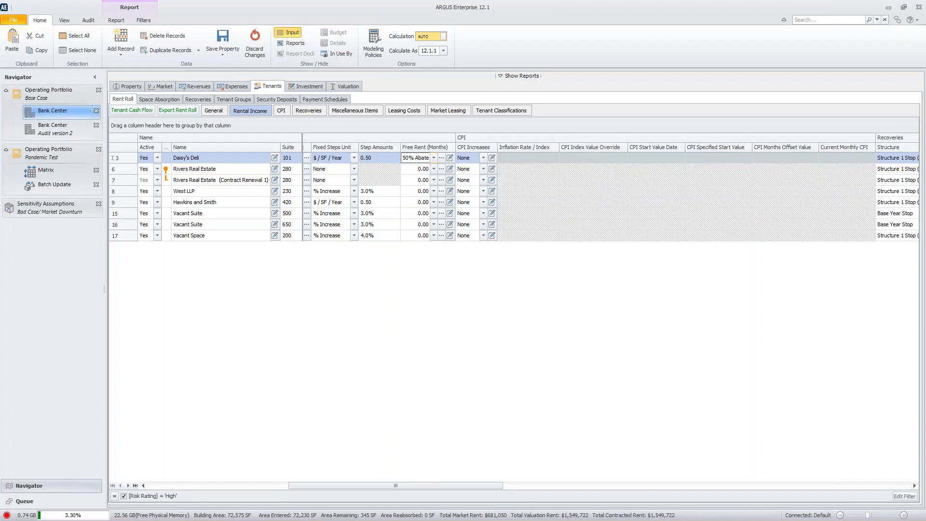
pyautogui.click(418, 178)
pyautogui.click(417, 159)
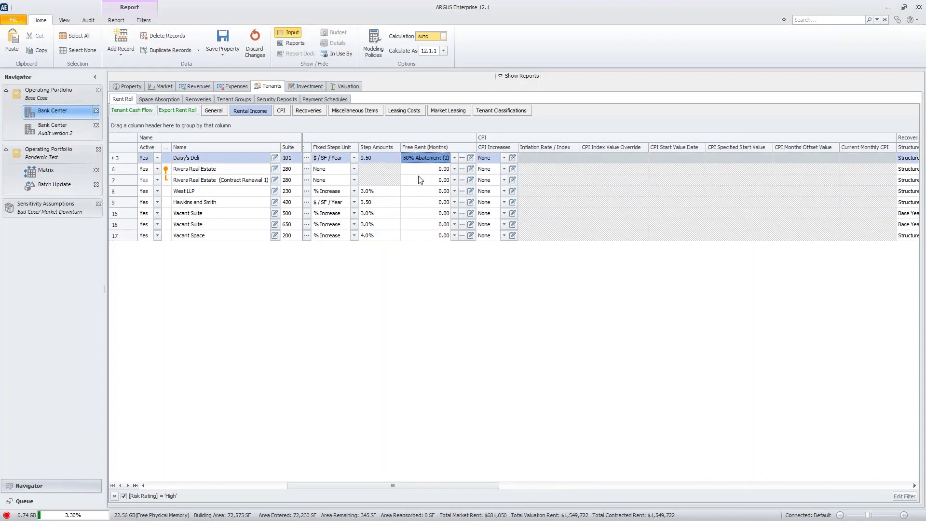
pyautogui.moveTo(423, 167); pyautogui.dragTo(422, 239)
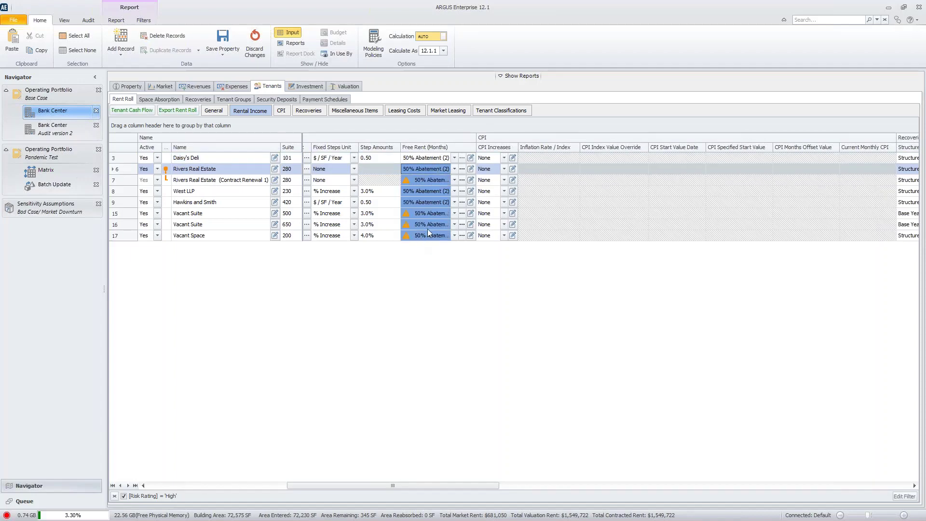
pyautogui.click(430, 236)
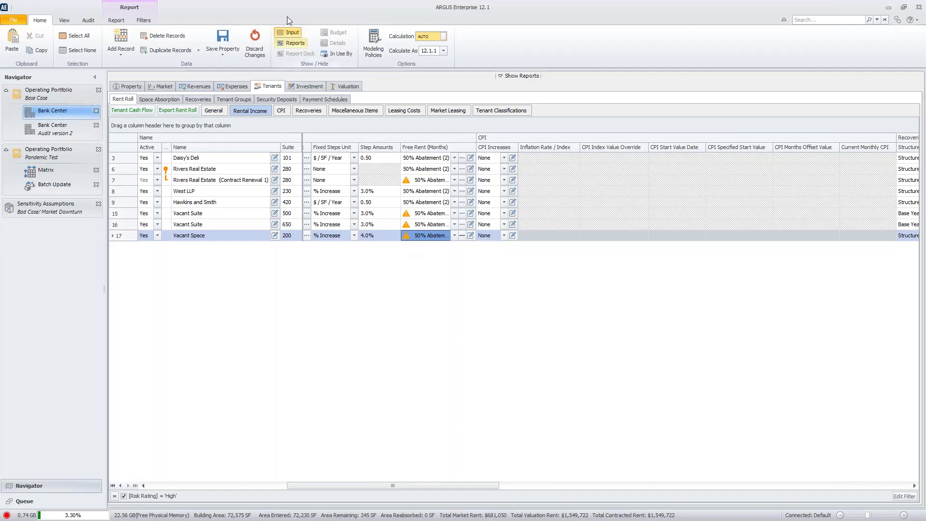
# Step: In the Lease Audit report, highlight the Year 1 free rent from Daisy's Deli through Hawkins and Smith
pyautogui.click(288, 35)
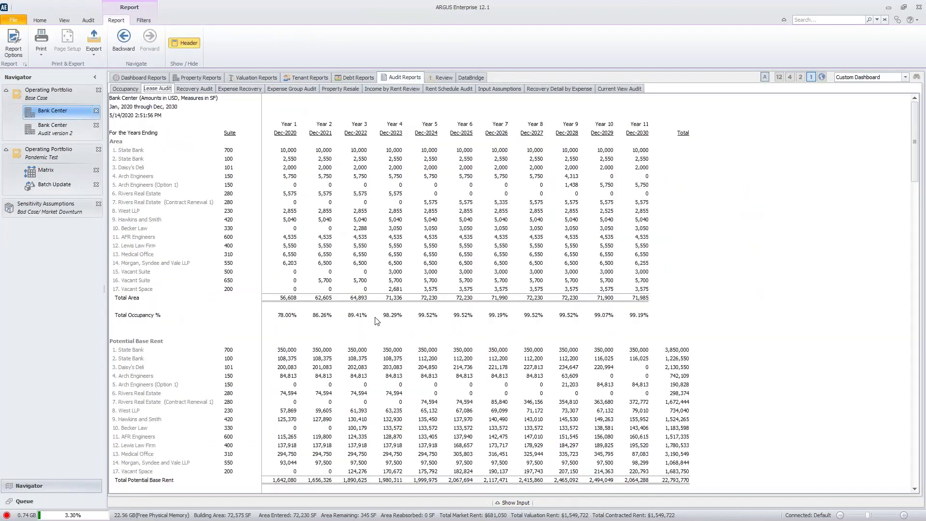
pyautogui.scroll(-10, 377, 321)
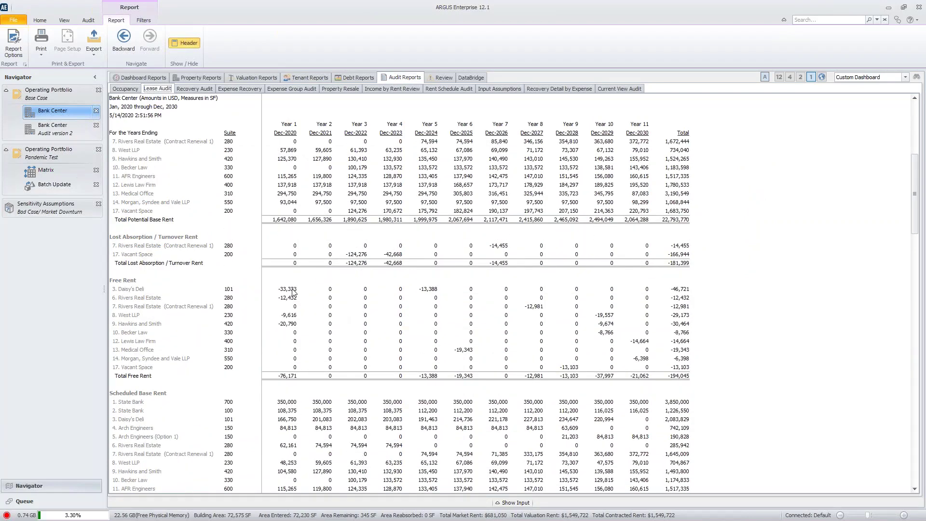
pyautogui.moveTo(293, 290); pyautogui.dragTo(287, 331)
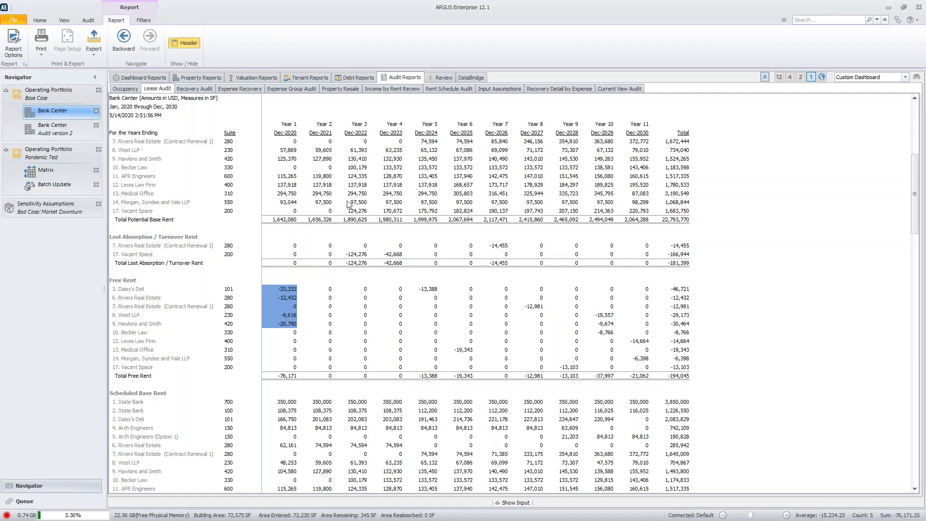
# Step: Review the Covenant Breach Reporting for the purchase financing and highlight the Year 1 cash sweeps in the Cash Flow report
pyautogui.click(352, 78)
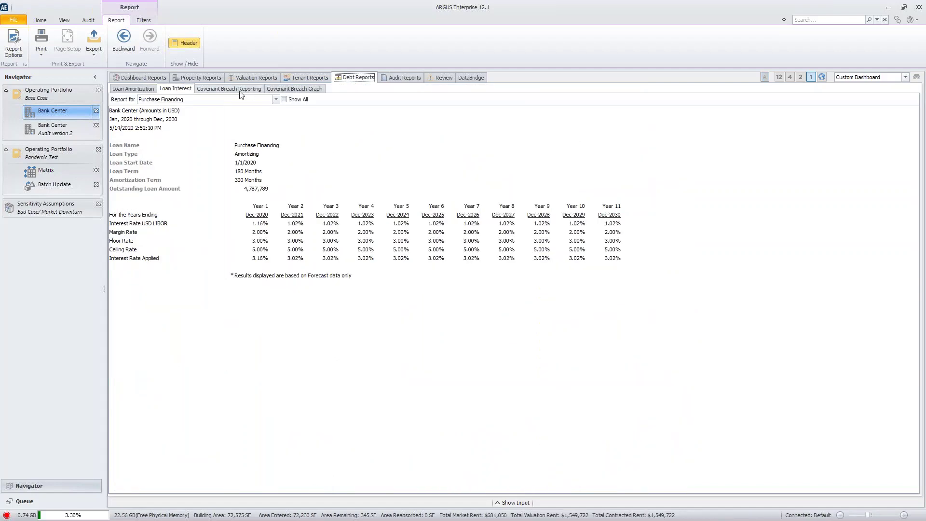
pyautogui.click(229, 89)
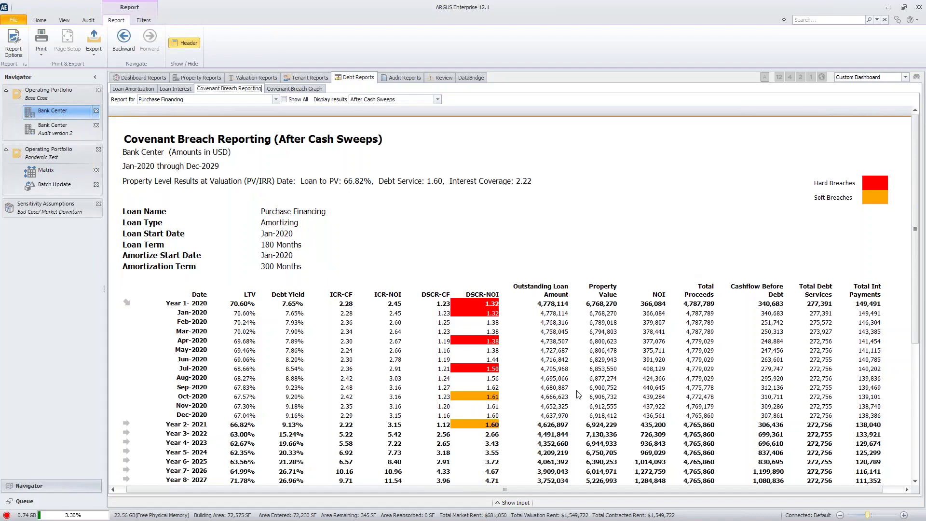
pyautogui.click(204, 79)
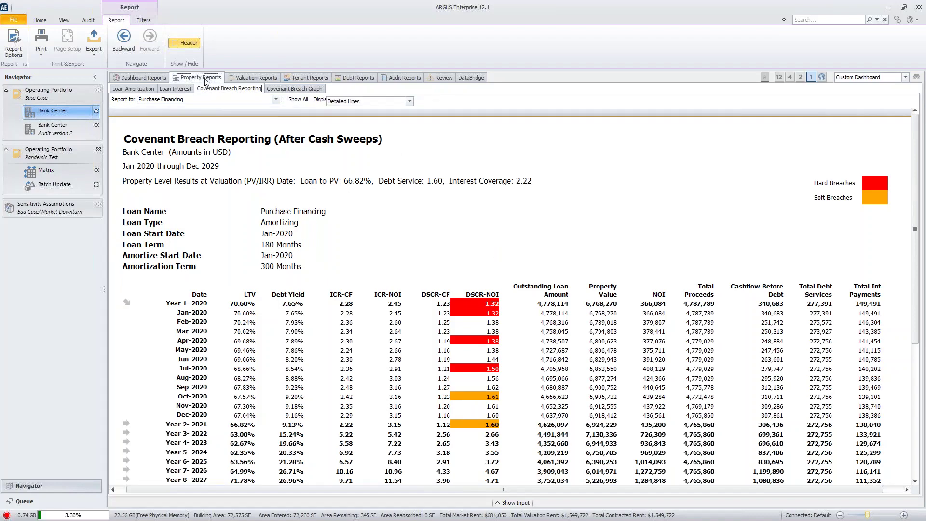
pyautogui.scroll(-2, 473, 429)
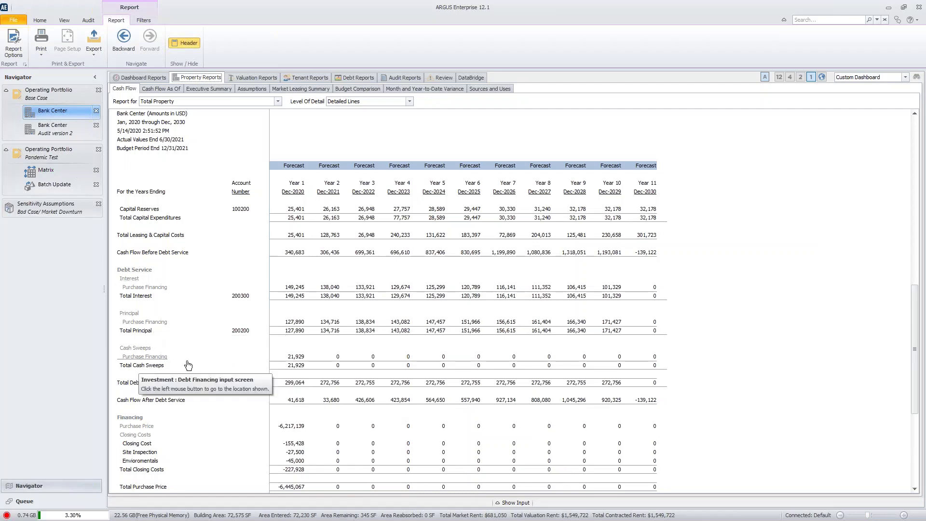
pyautogui.moveTo(292, 356); pyautogui.dragTo(294, 368)
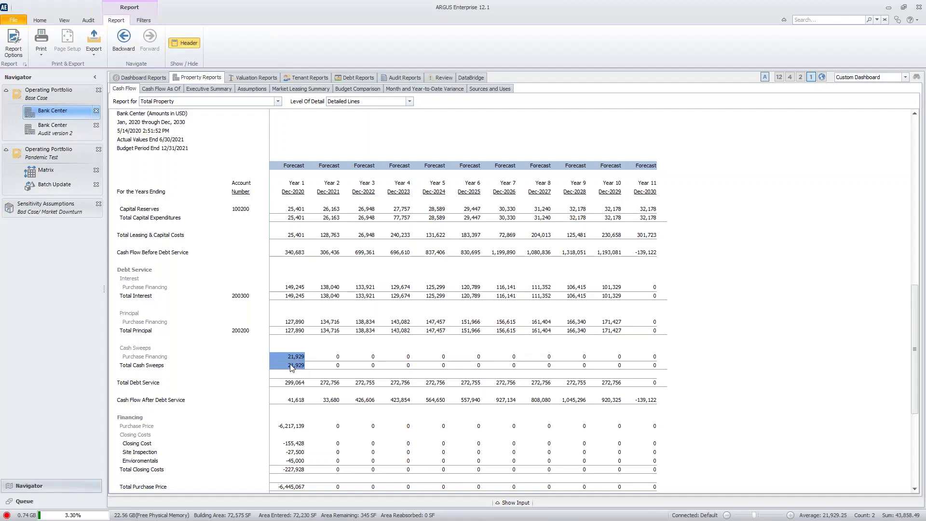
# Step: Show the Cash Flow report by month and examine the cash flow after debt service from Jan-2020 through Jan-2021
pyautogui.click(821, 77)
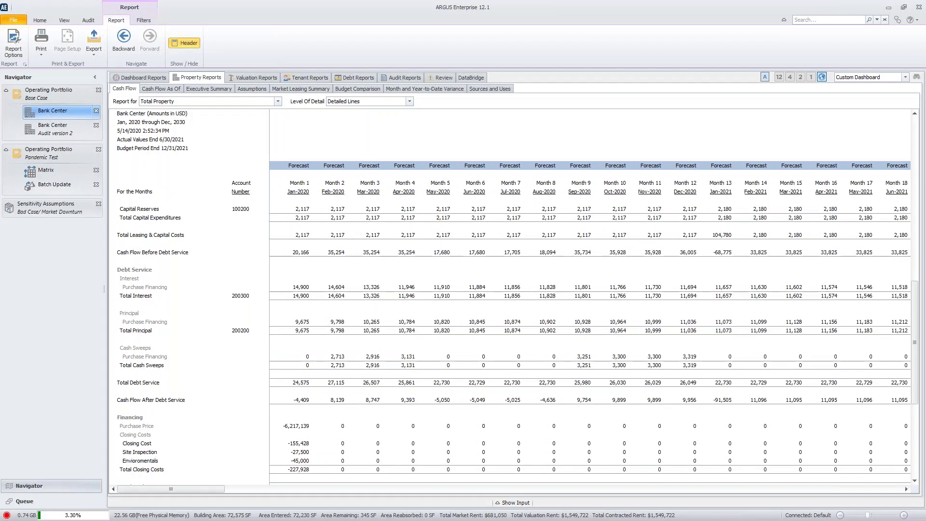
pyautogui.moveTo(290, 401); pyautogui.dragTo(711, 408)
pyautogui.click(713, 406)
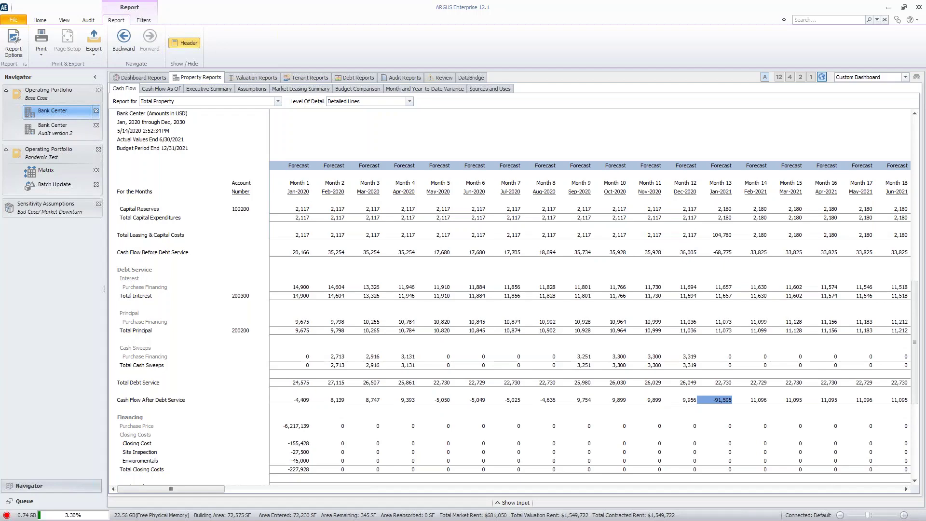
# Step: Go to the Pandemic Test scenario of the Operating Portfolio and open its Batch Update
pyautogui.click(60, 146)
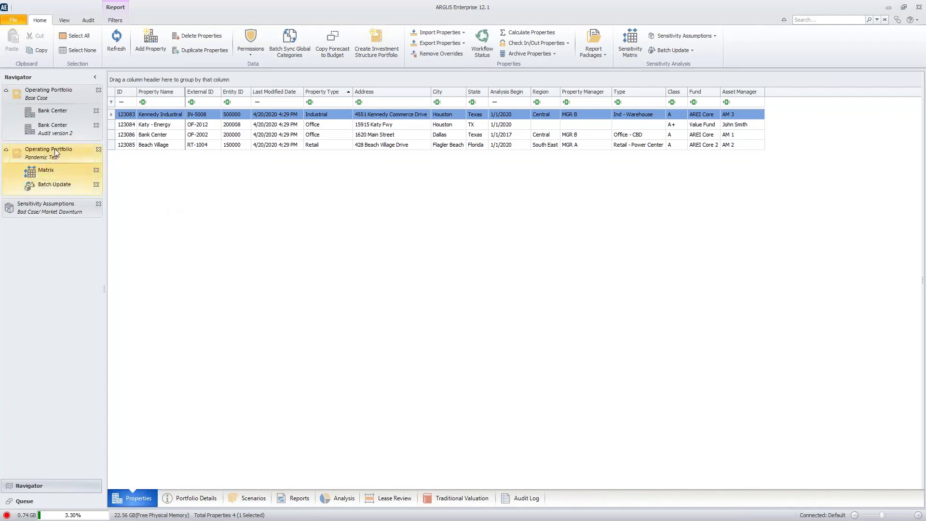
pyautogui.click(674, 51)
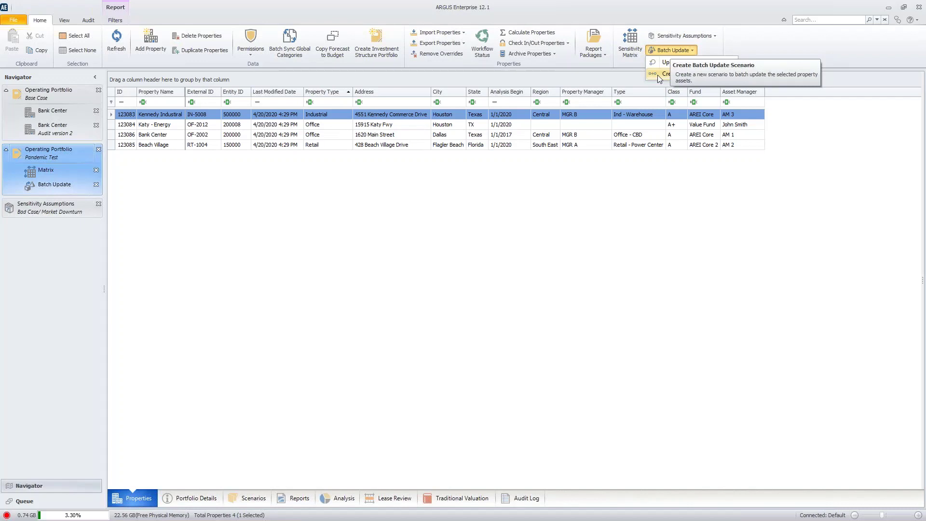
pyautogui.click(375, 278)
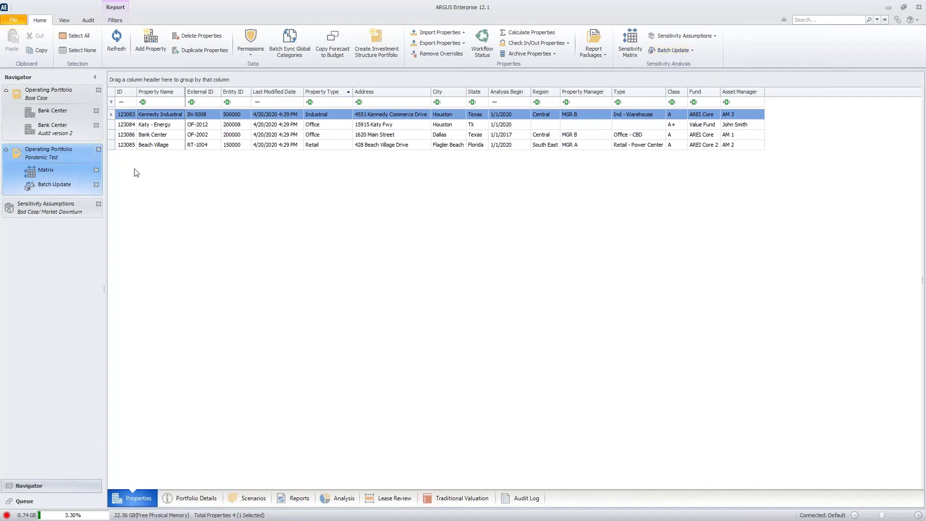
pyautogui.click(67, 185)
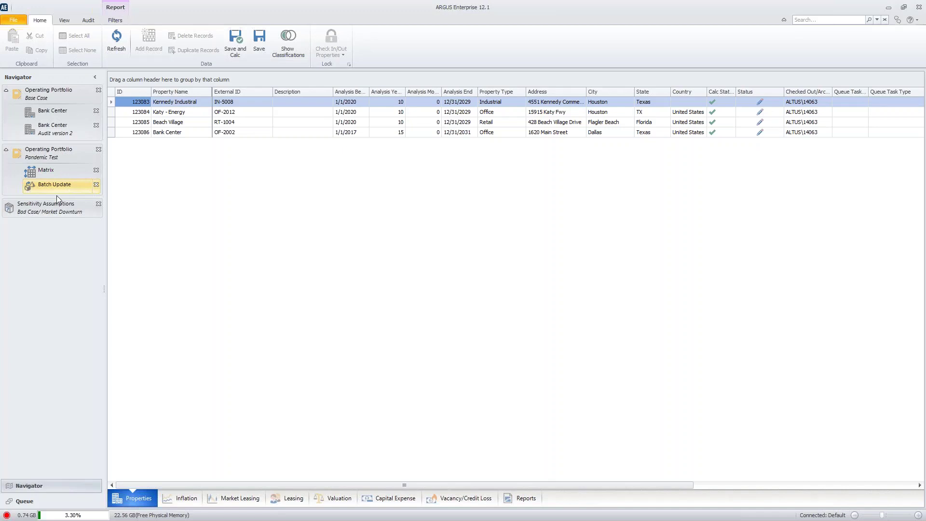
# Step: Increment the Market Inflation Rate by 0.50% for 2021 through 2032 and apply it to all properties in the batch update
pyautogui.click(182, 498)
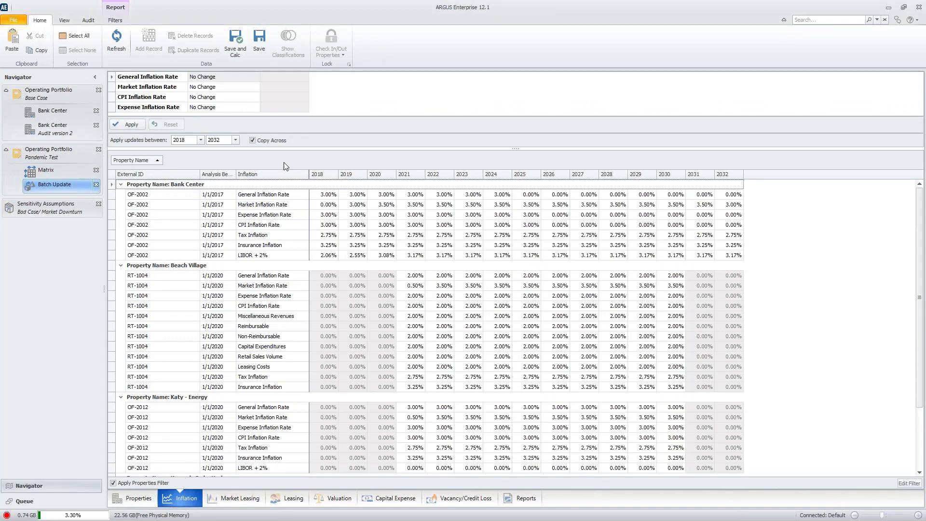
pyautogui.click(201, 88)
pyautogui.click(205, 103)
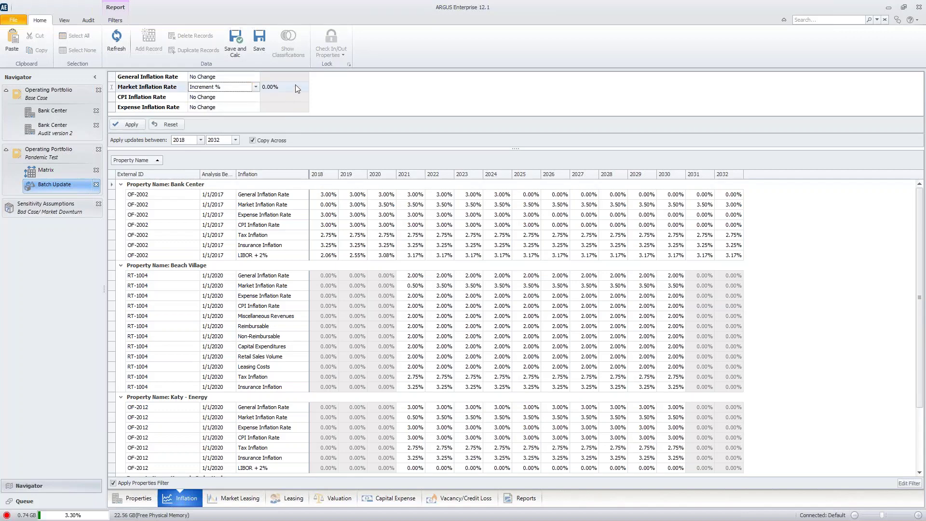
pyautogui.press('Tab')
pyautogui.write('.50')
pyautogui.press('Return')
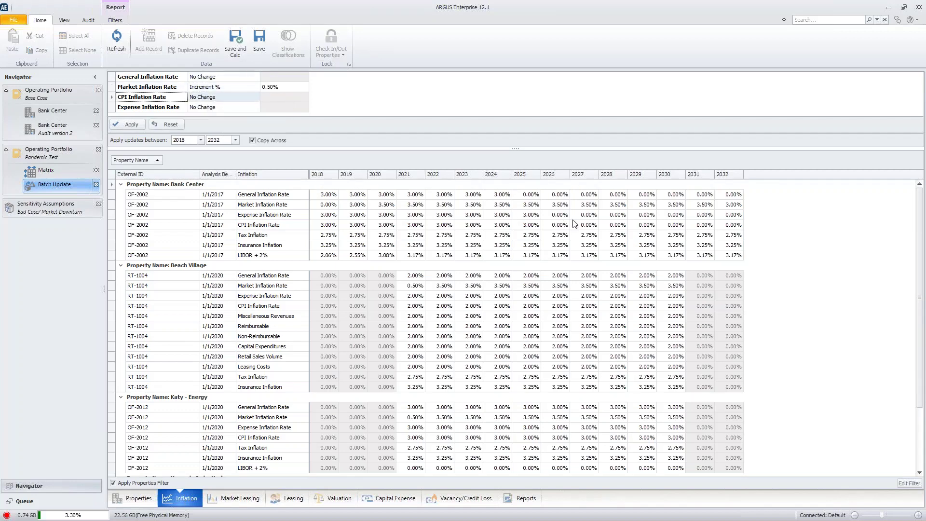
pyautogui.click(200, 140)
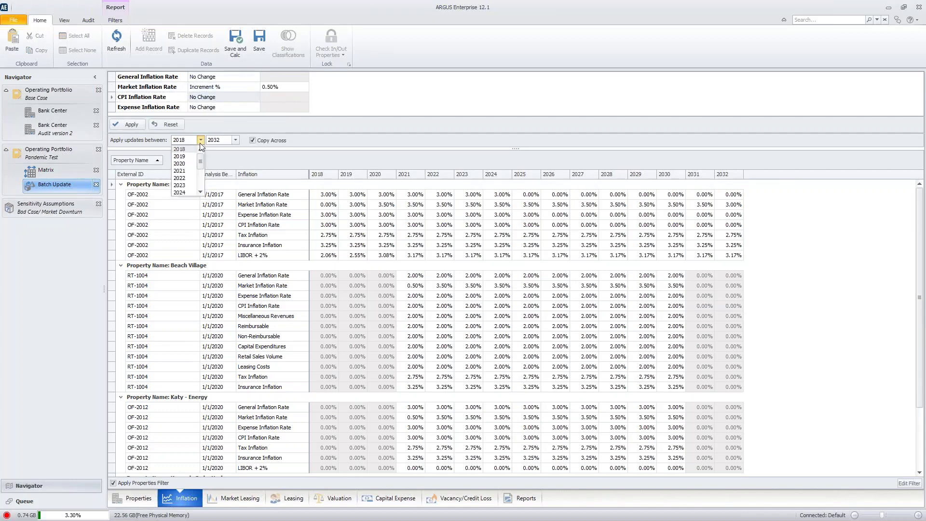
pyautogui.click(190, 171)
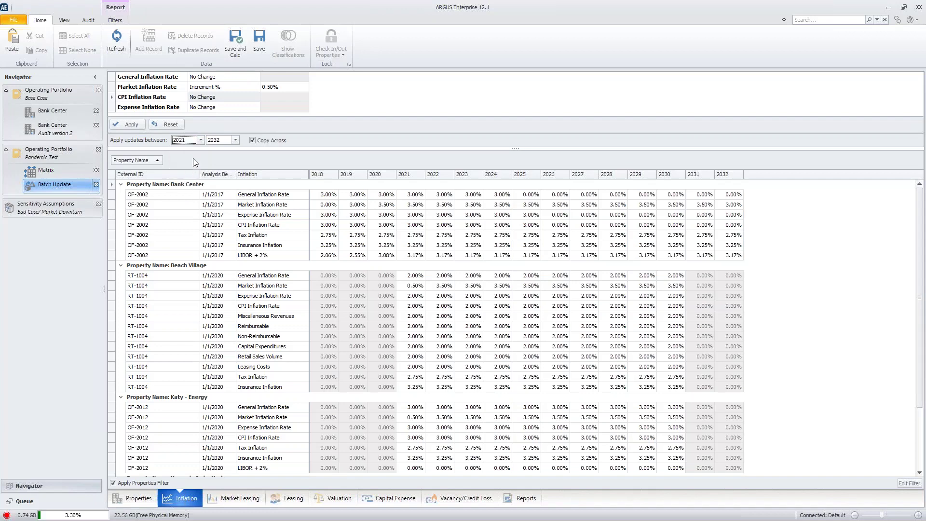
pyautogui.click(129, 125)
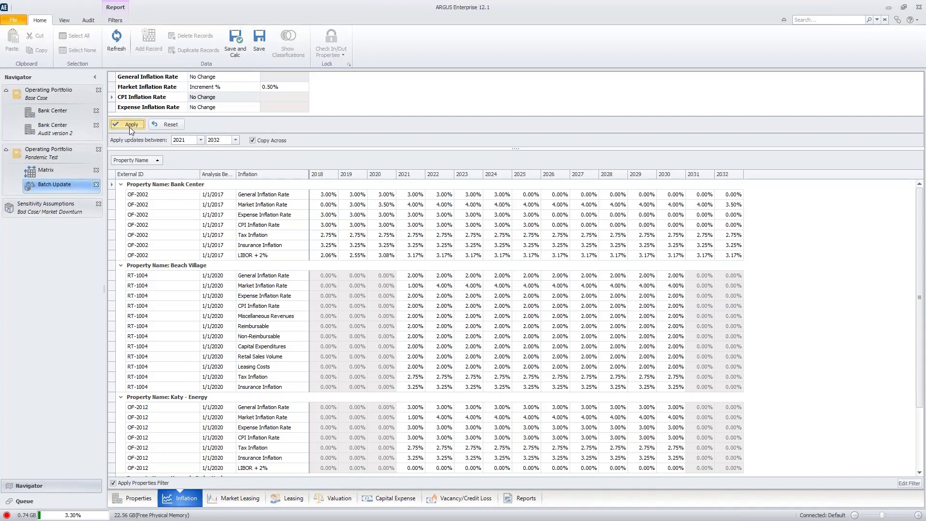
# Step: Override Beach Village's Market Inflation Rate with 3.75% in 2021, copied across the following years
pyautogui.click(388, 205)
pyautogui.click(388, 204)
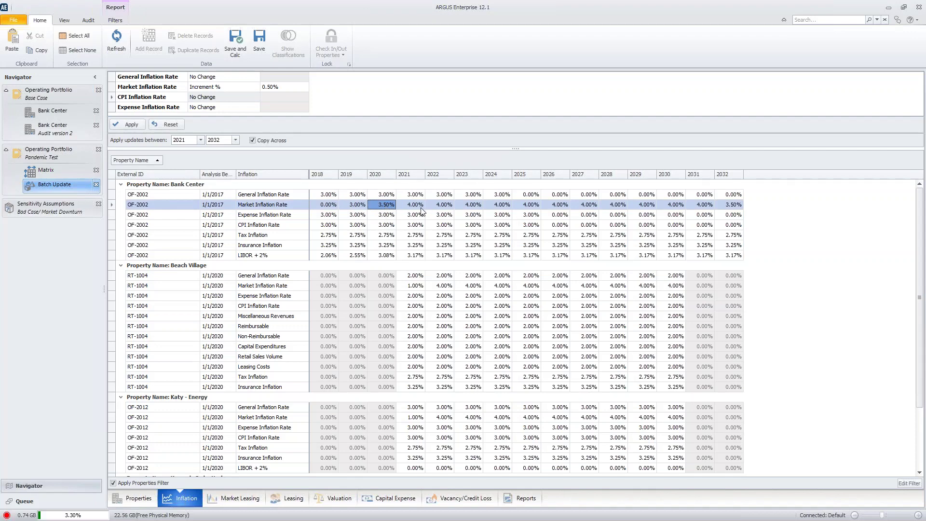
pyautogui.scroll(-2, 440, 252)
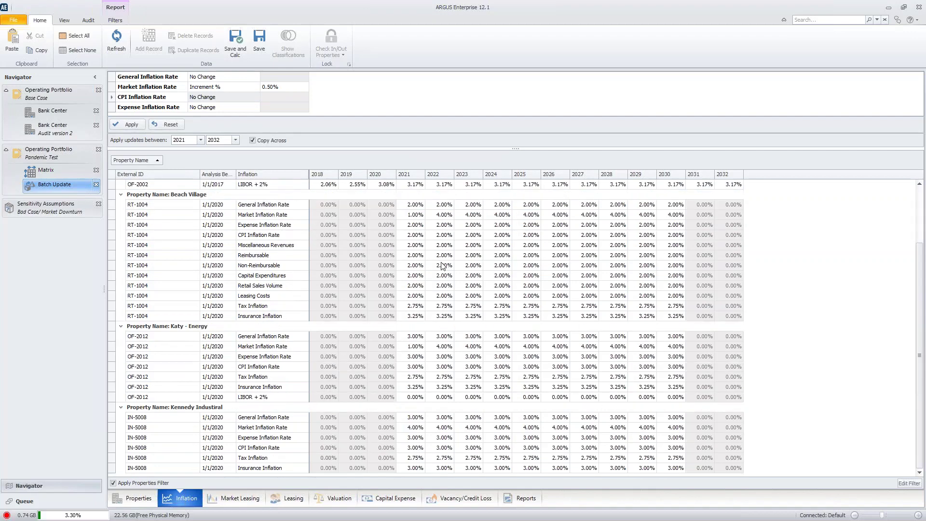
pyautogui.scroll(2, 442, 265)
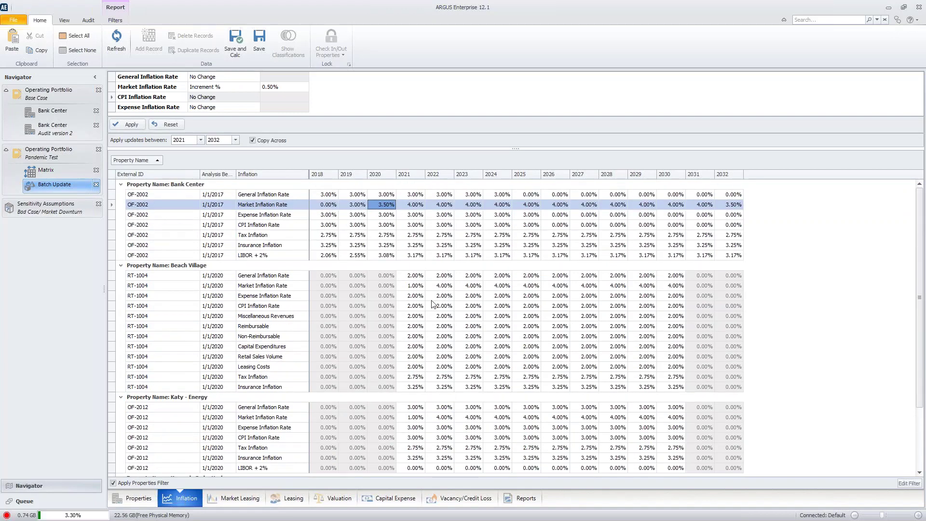
pyautogui.click(407, 286)
pyautogui.write('3')
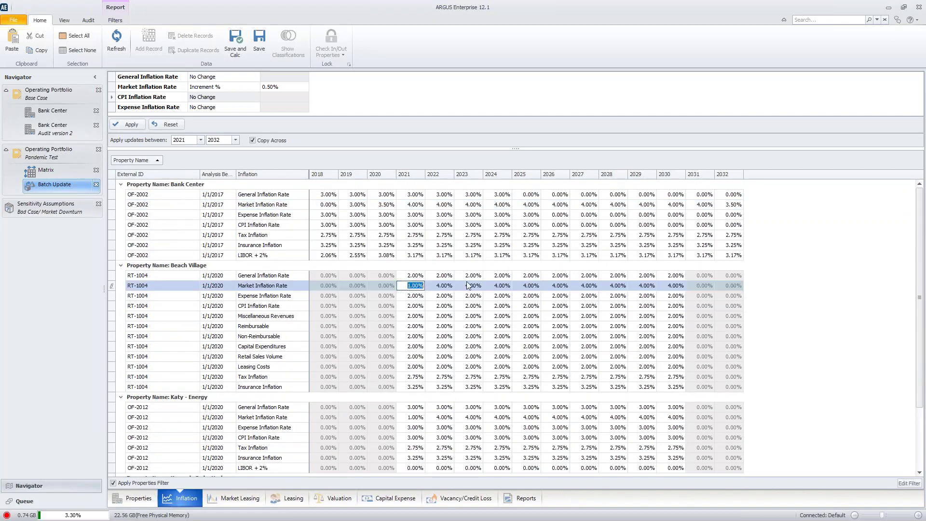
pyautogui.write('.75')
pyautogui.press('Return')
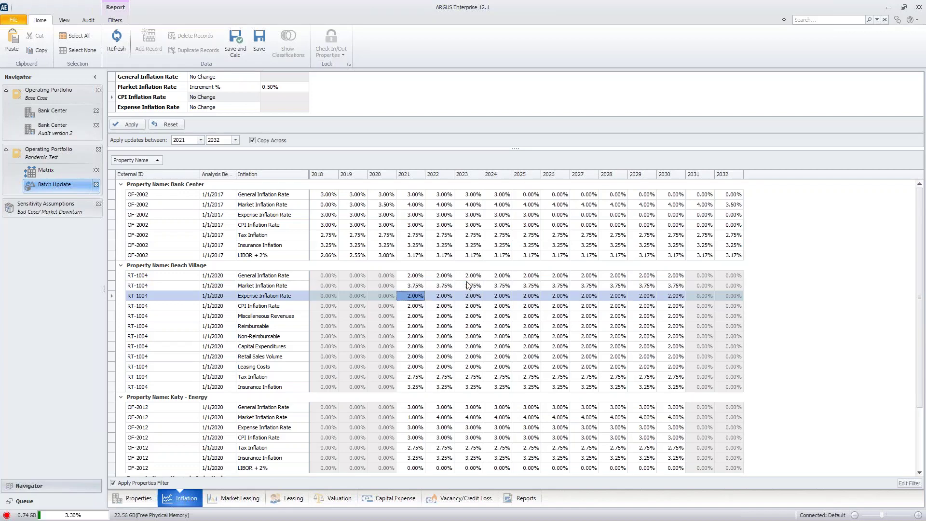
# Step: In the Market Leasing batch assumptions, adjust Base Rent - New to 75% of its current value
pyautogui.click(240, 498)
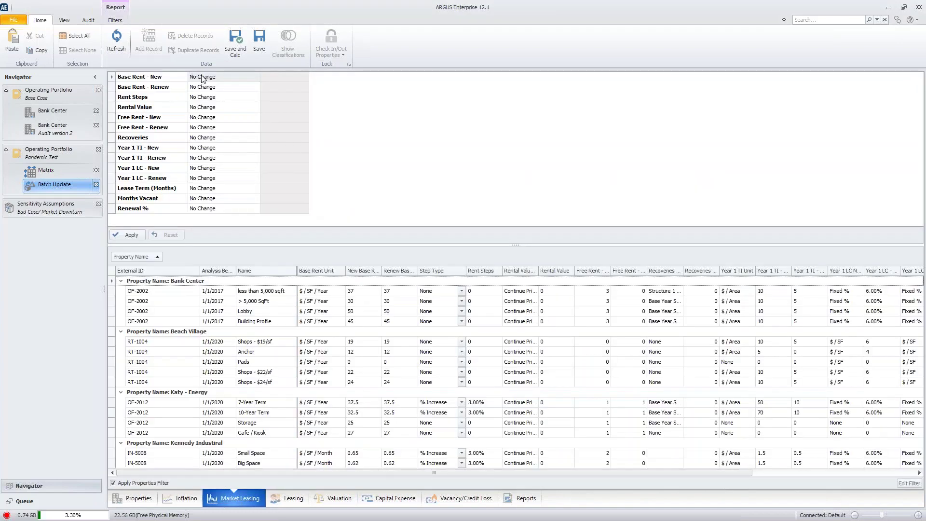
pyautogui.click(202, 77)
pyautogui.click(204, 93)
pyautogui.click(279, 77)
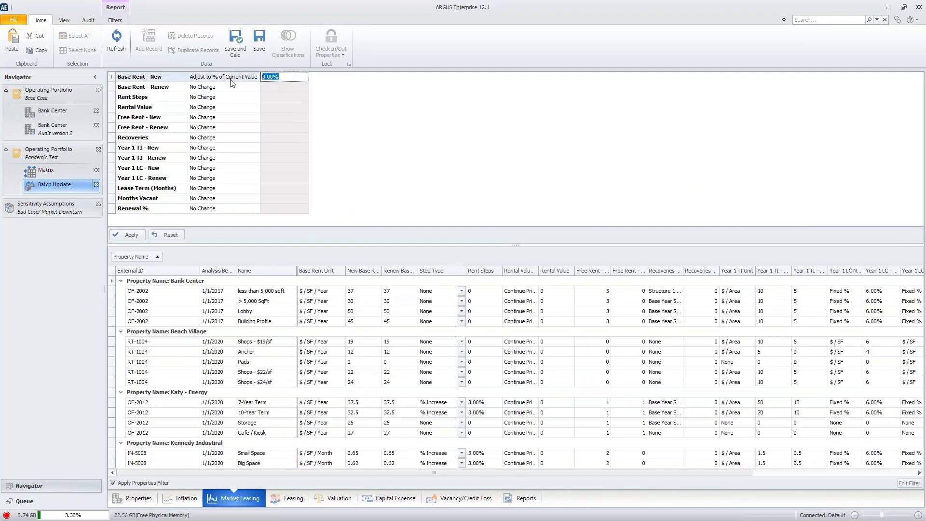
pyautogui.write('10')
pyautogui.press('BackSpace')
pyautogui.press('BackSpace')
pyautogui.write('75')
pyautogui.press('Return')
# Step: Adjust Months Vacant to 150% of its current value and replace Renewal % with 50%
pyautogui.click(211, 203)
pyautogui.click(215, 212)
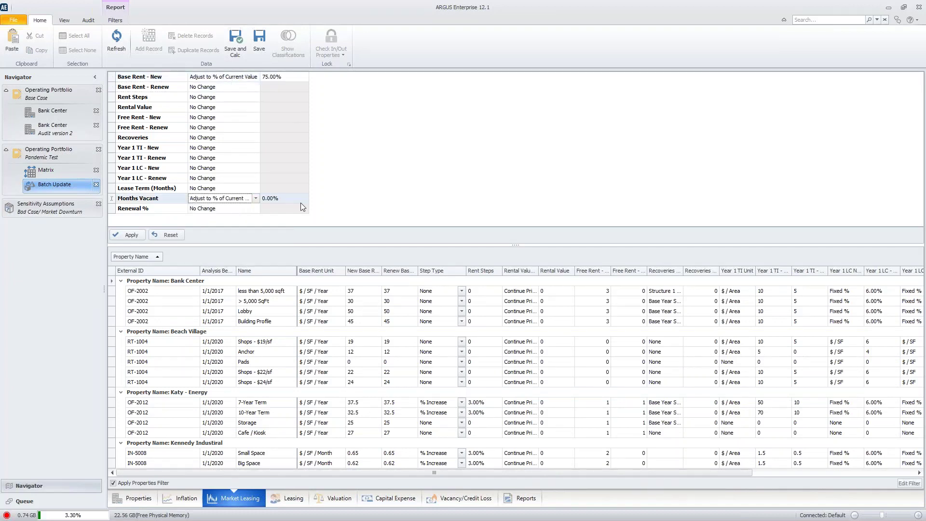
pyautogui.write('150')
pyautogui.press('Return')
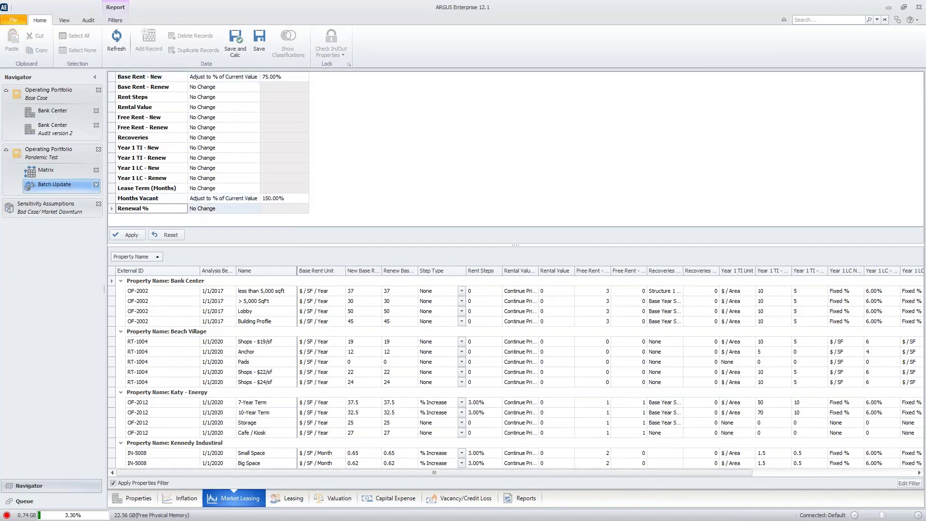
pyautogui.click(206, 208)
pyautogui.click(203, 238)
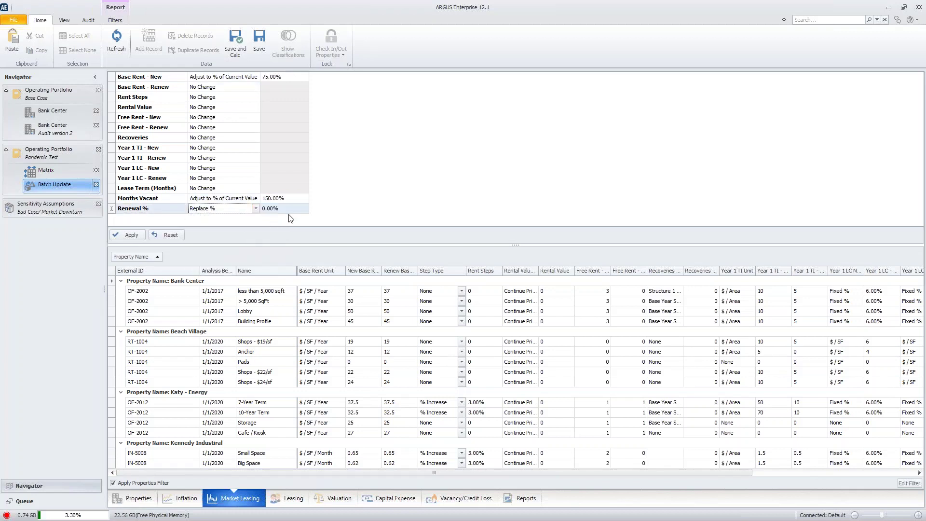
pyautogui.write('50')
pyautogui.press('Return')
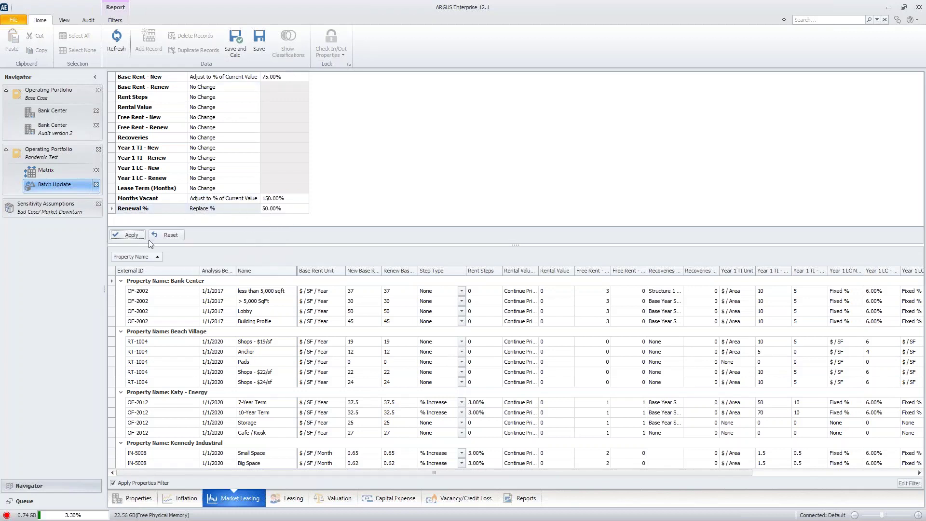
# Step: Apply the market leasing updates to the properties and check the Renewal % column from Bank Center to Kennedy Industrial
pyautogui.click(128, 234)
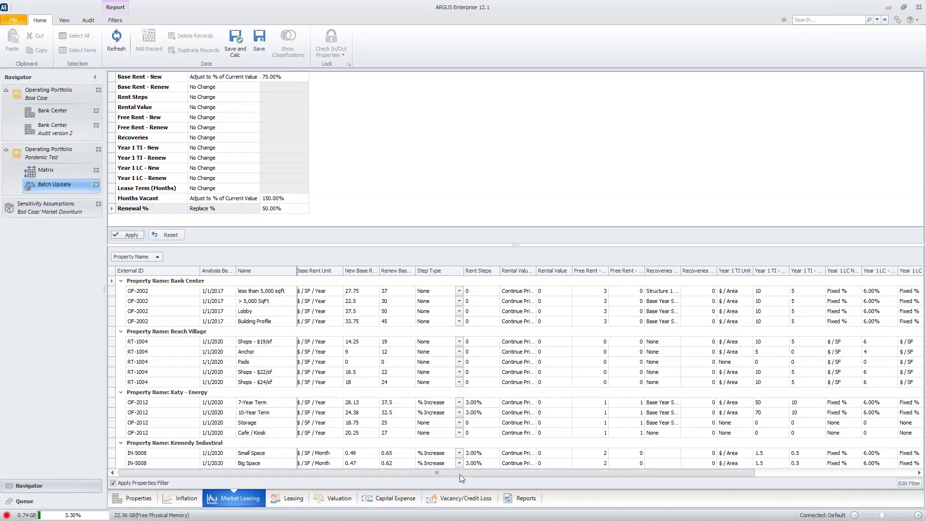
pyautogui.moveTo(383, 472); pyautogui.dragTo(675, 475)
pyautogui.moveTo(911, 291); pyautogui.dragTo(907, 453)
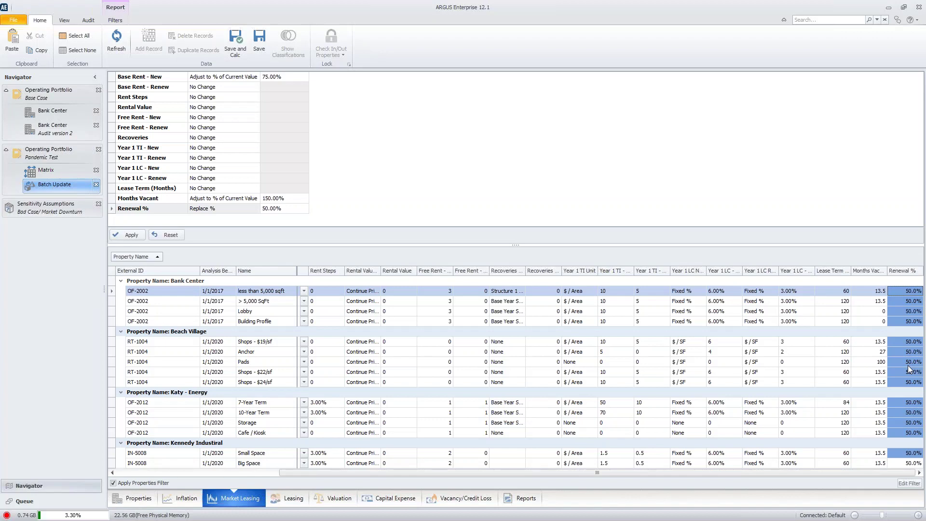
# Step: Open the batch Leasing assumptions and filter the tenants to the Speculative lease status
pyautogui.click(289, 499)
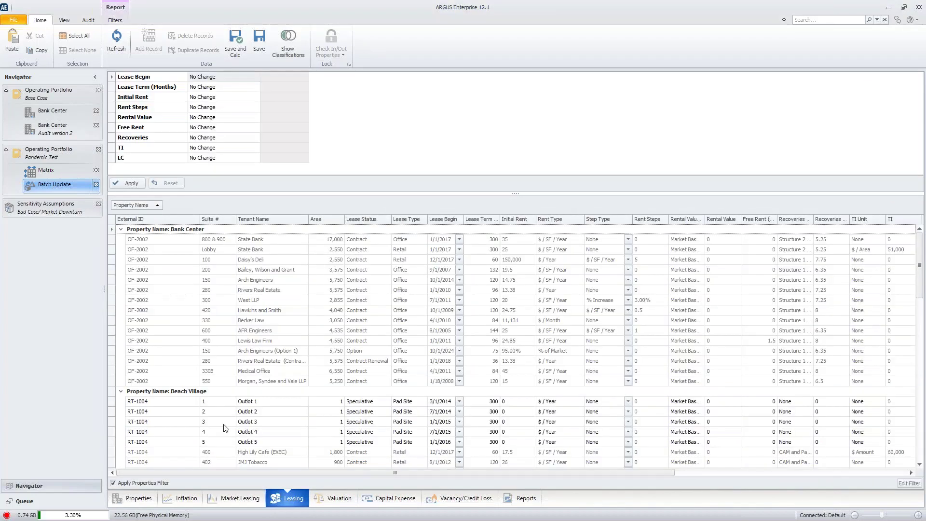
pyautogui.click(388, 219)
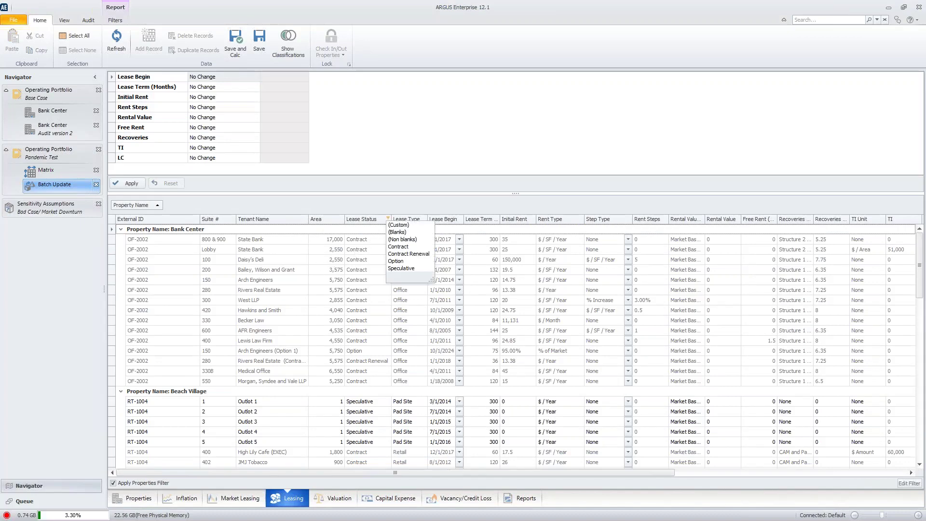
pyautogui.click(395, 268)
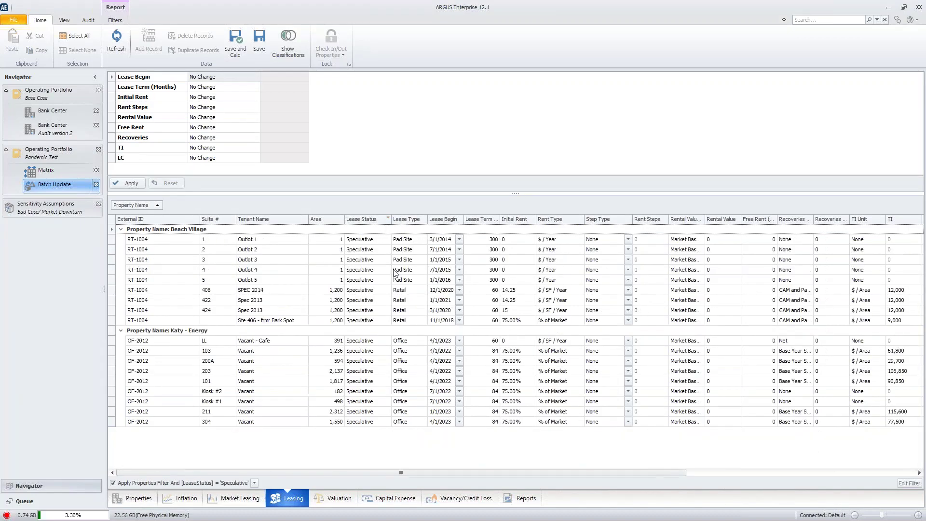
# Step: Increment Lease Begin by 6 months for the filtered speculative leases and apply the update
pyautogui.click(225, 78)
pyautogui.click(225, 94)
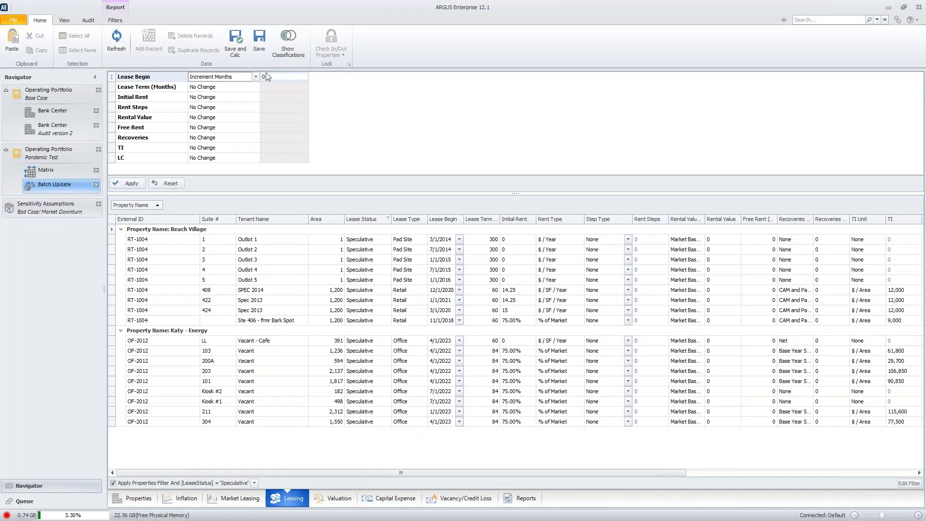
pyautogui.click(267, 78)
pyautogui.write('6')
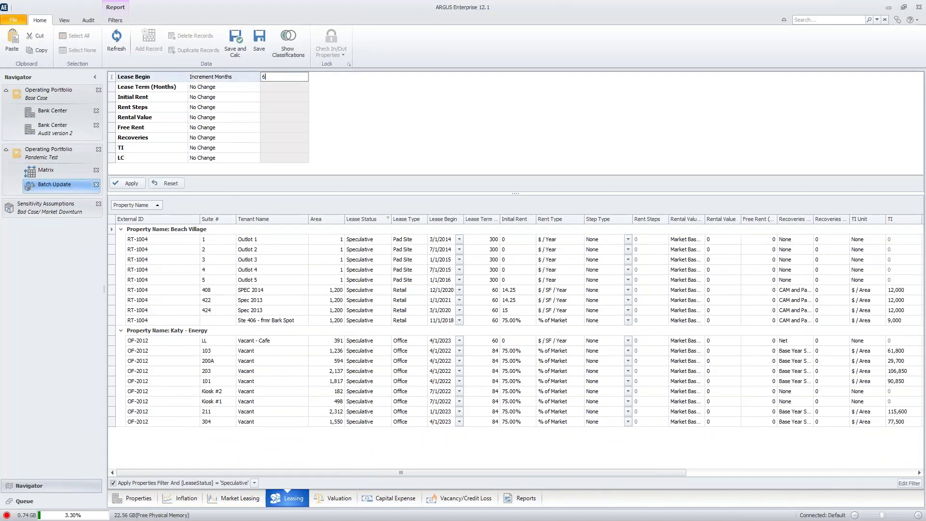
pyautogui.click(130, 183)
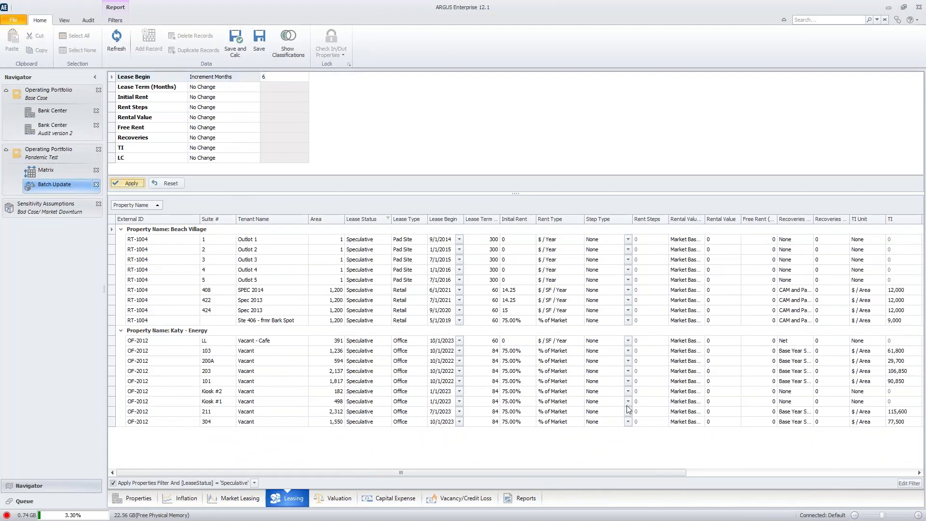
# Step: Look through the batch update assumptions for Valuation, Capital Expense and Vacancy/Credit Loss
pyautogui.click(335, 498)
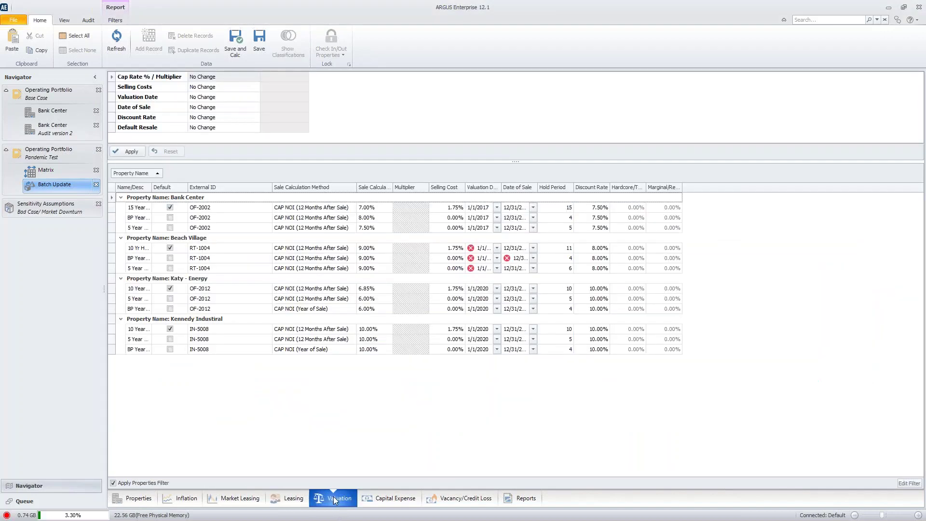
pyautogui.click(376, 497)
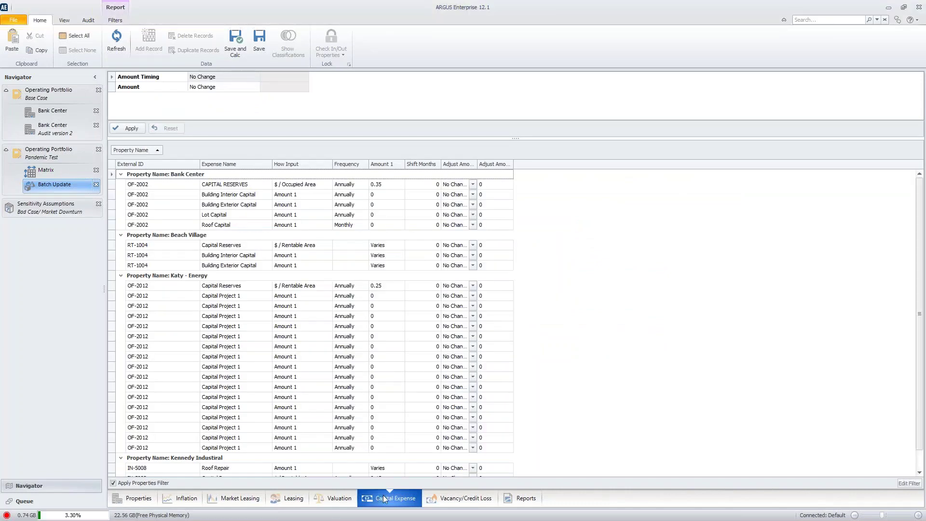
pyautogui.click(436, 498)
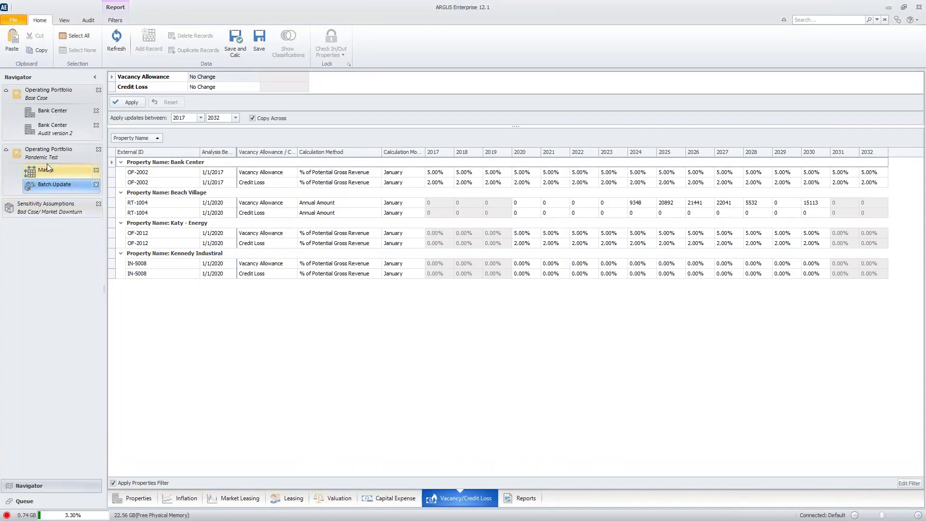
# Step: Open the Pandemic Test portfolio's Cash Flow Detail Comparison report and expand Potential Base Rent by property
pyautogui.click(53, 152)
pyautogui.click(297, 499)
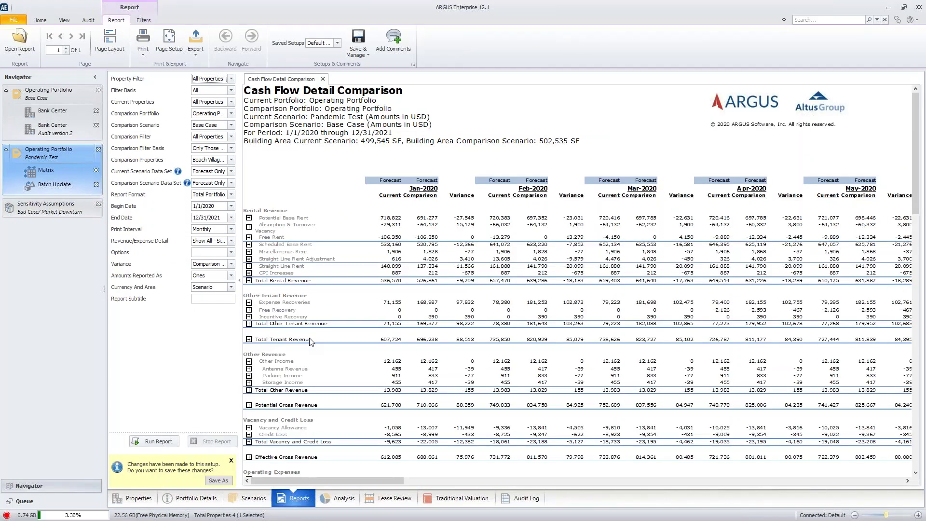
pyautogui.press('ctrl')
pyautogui.click(248, 218)
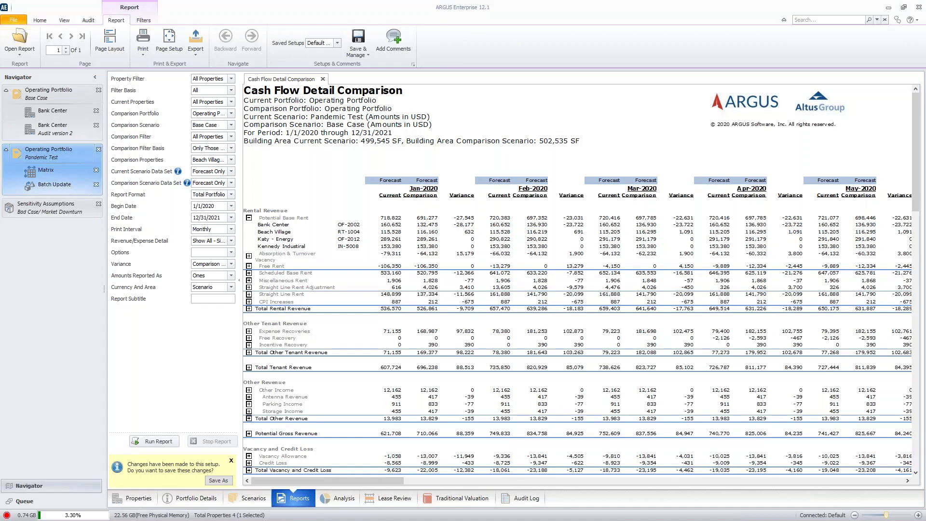
# Step: Review the Pandemic Test matrix's step assumptions and axis settings from Inflation to Debt, and show the matrix results again
pyautogui.click(77, 172)
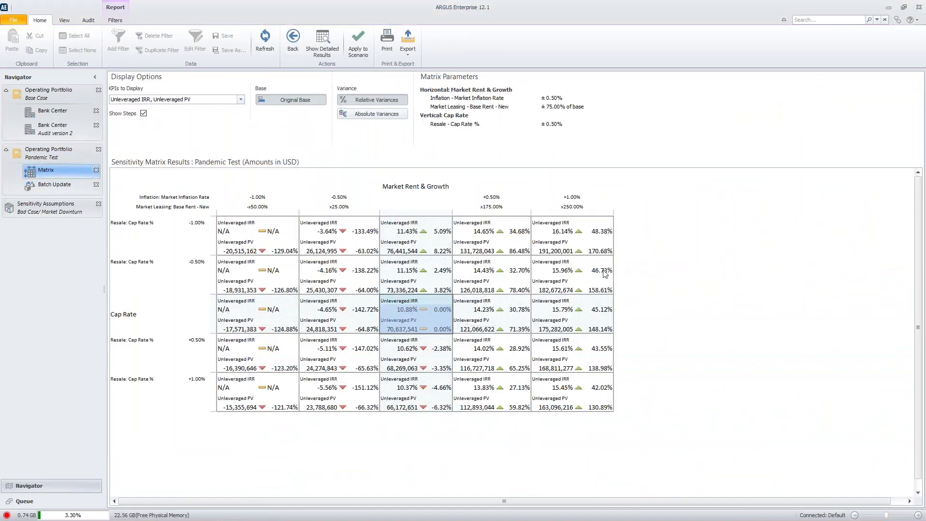
pyautogui.click(292, 39)
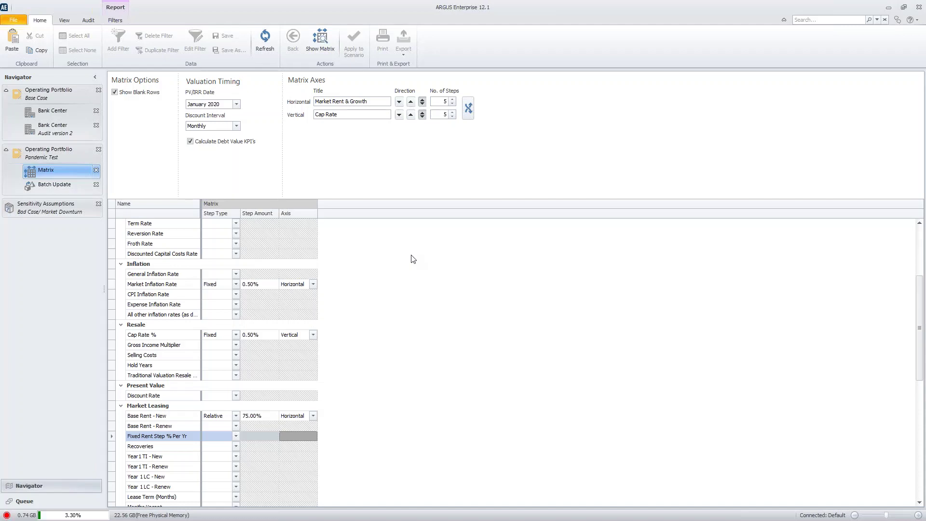
pyautogui.scroll(-10, 413, 259)
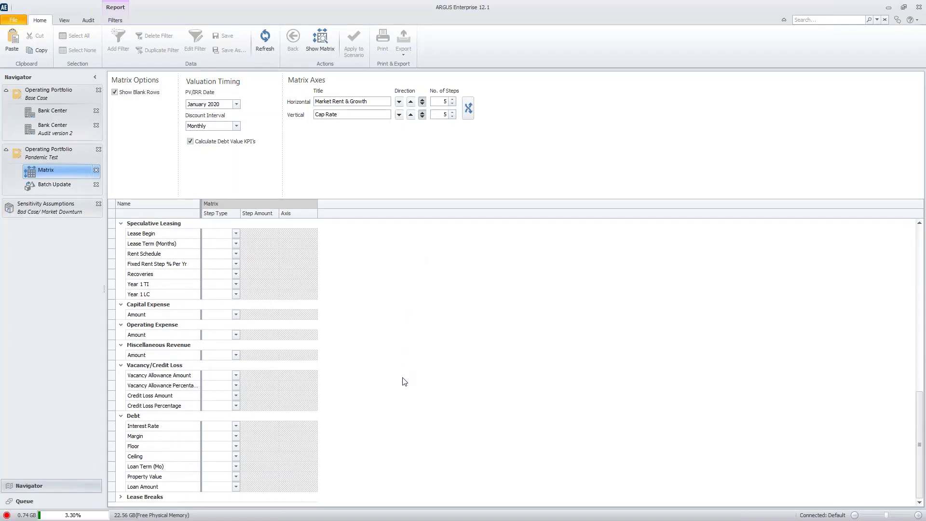
pyautogui.scroll(9, 404, 382)
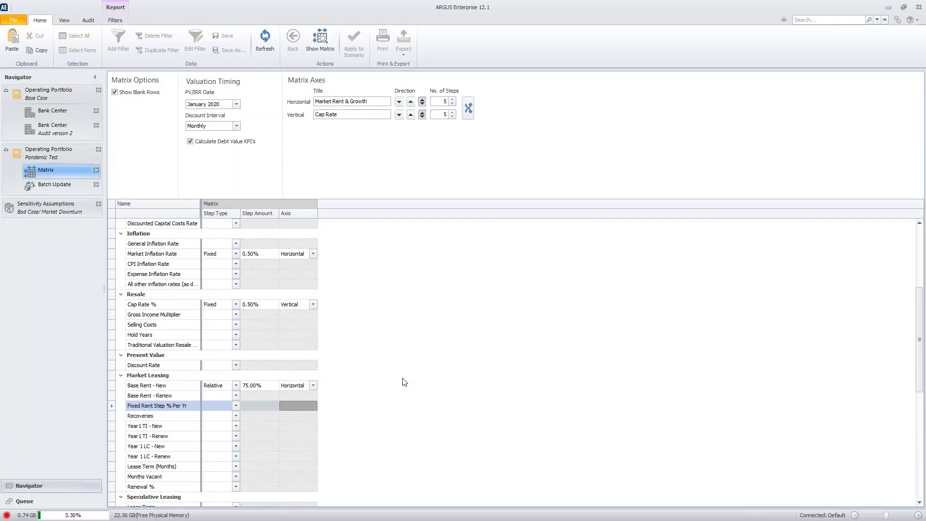
pyautogui.click(446, 118)
pyautogui.click(323, 39)
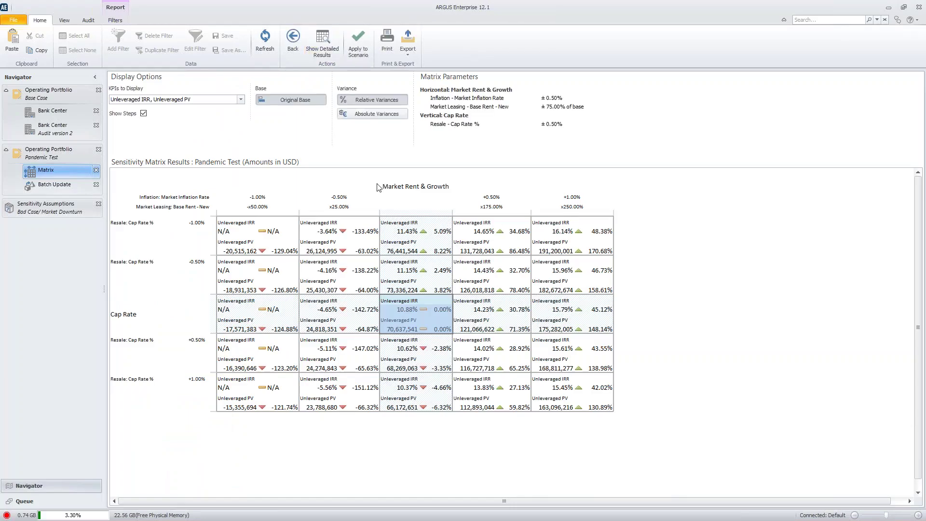
# Step: Check the KPIs available for display and select the matrix result for -0.50% market inflation, x25.00% base rent and -0.50% cap rate
pyautogui.click(240, 101)
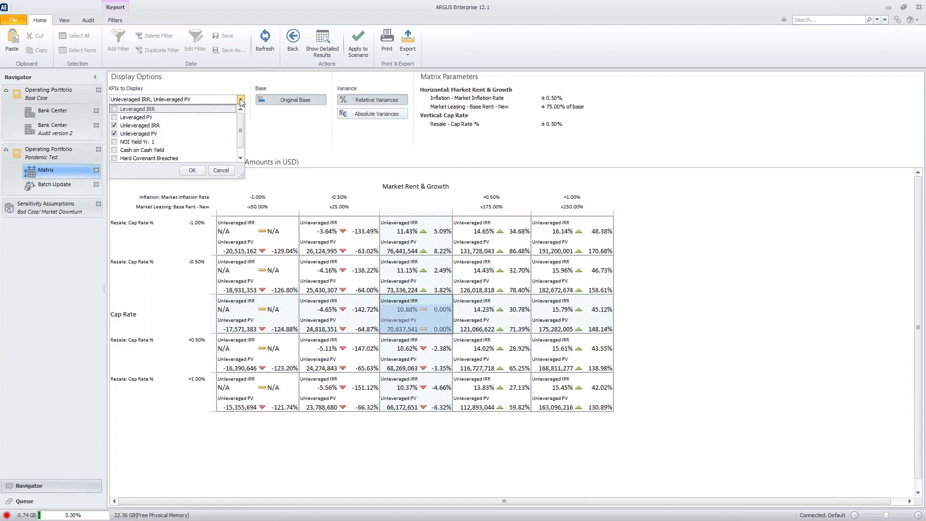
pyautogui.click(240, 101)
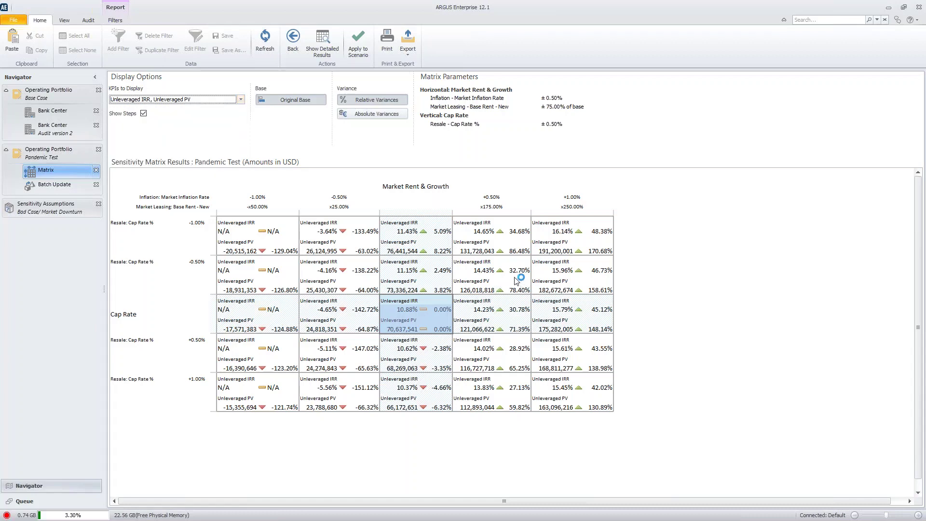
pyautogui.moveTo(516, 280)
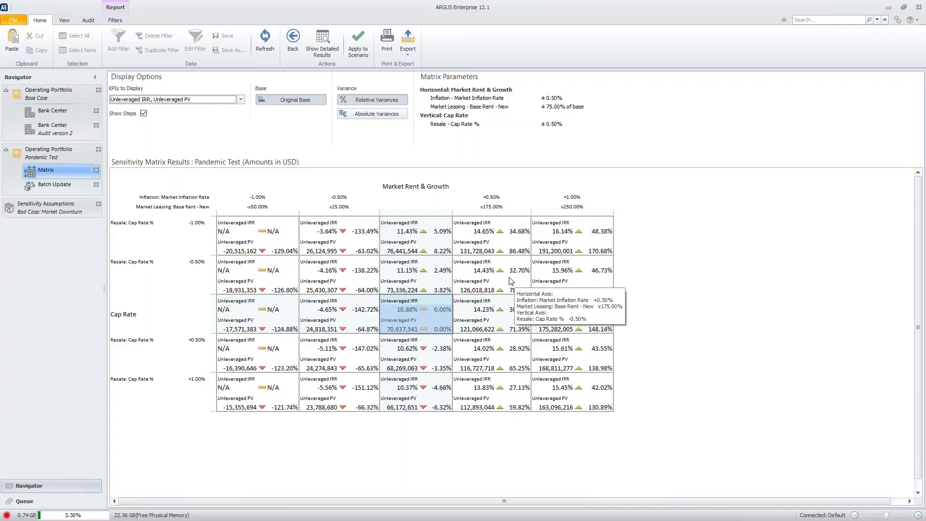
pyautogui.click(510, 281)
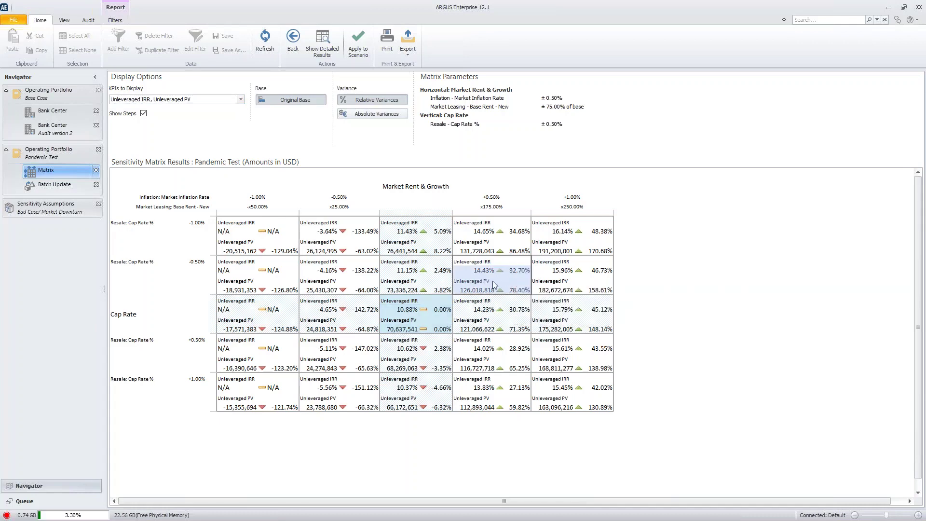
pyautogui.click(338, 278)
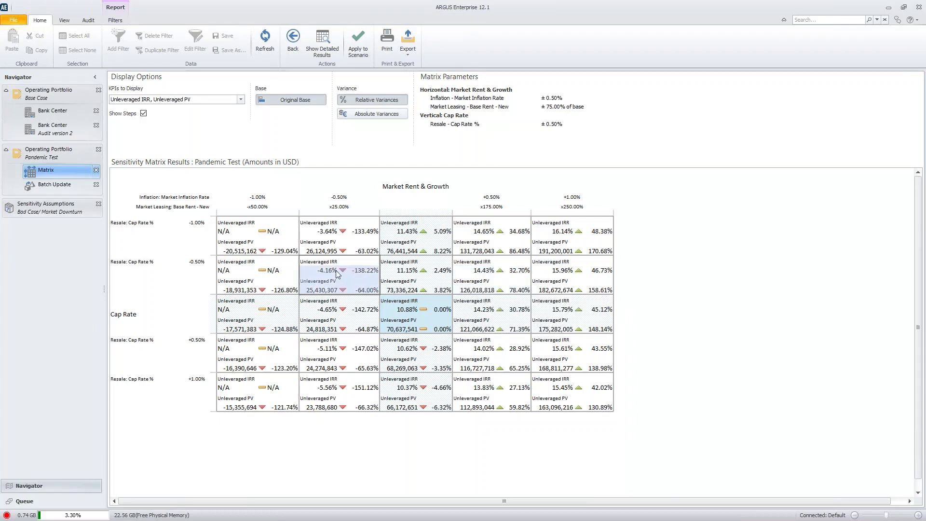
# Step: Show the detailed results of the selected matrix case and examine each property's debt KPIs through Debt Yield
pyautogui.click(322, 43)
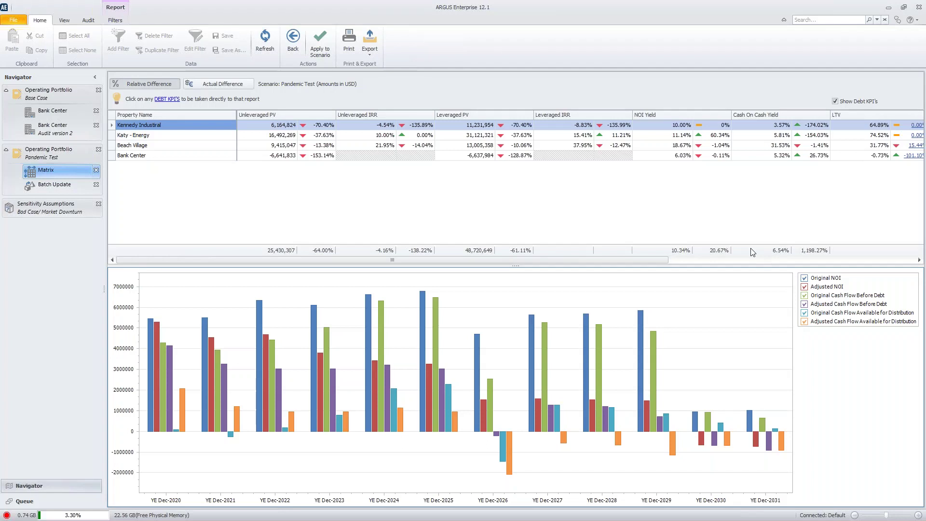
pyautogui.moveTo(615, 258); pyautogui.dragTo(872, 258)
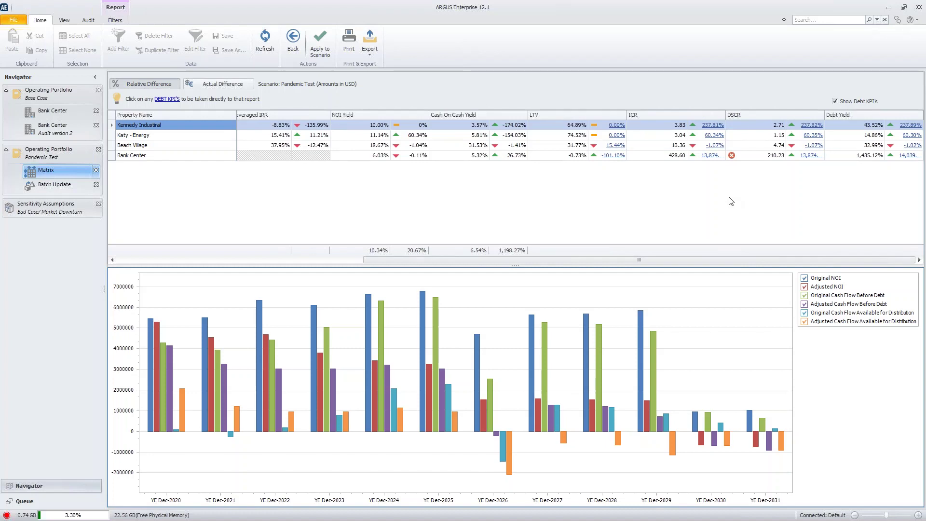
pyautogui.moveTo(732, 156)
# Step: View the options for applying the matrix assumptions to a scenario, close them without applying, and return to the matrix results
pyautogui.click(326, 47)
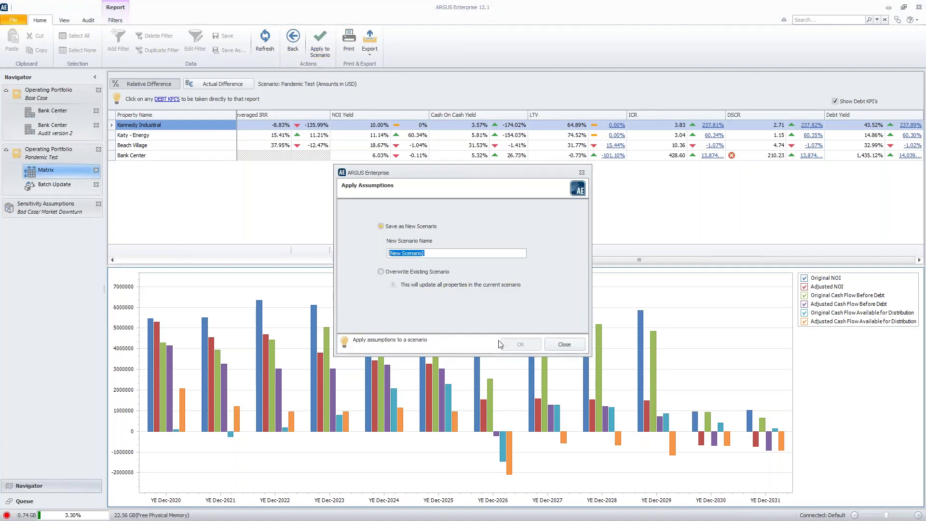
pyautogui.click(433, 253)
pyautogui.click(564, 344)
pyautogui.click(299, 39)
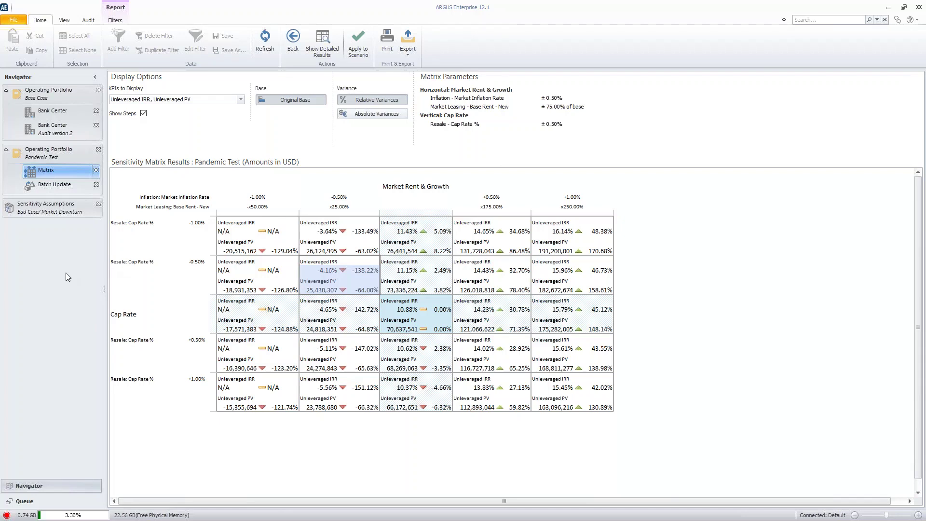
# Step: Open the Bad Case/ Market Downturn sensitivity assumptions and inspect the Central Class A Office filter criteria
pyautogui.click(16, 22)
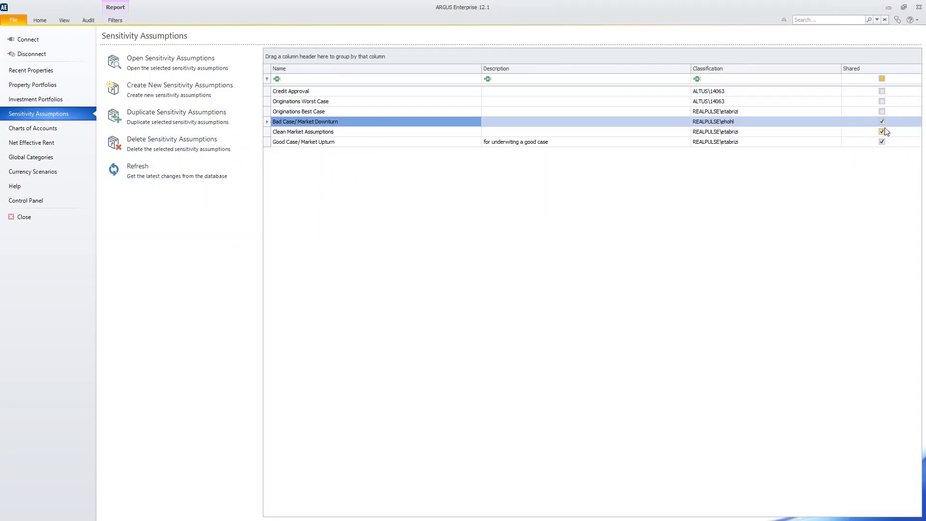
pyautogui.doubleClick(305, 122)
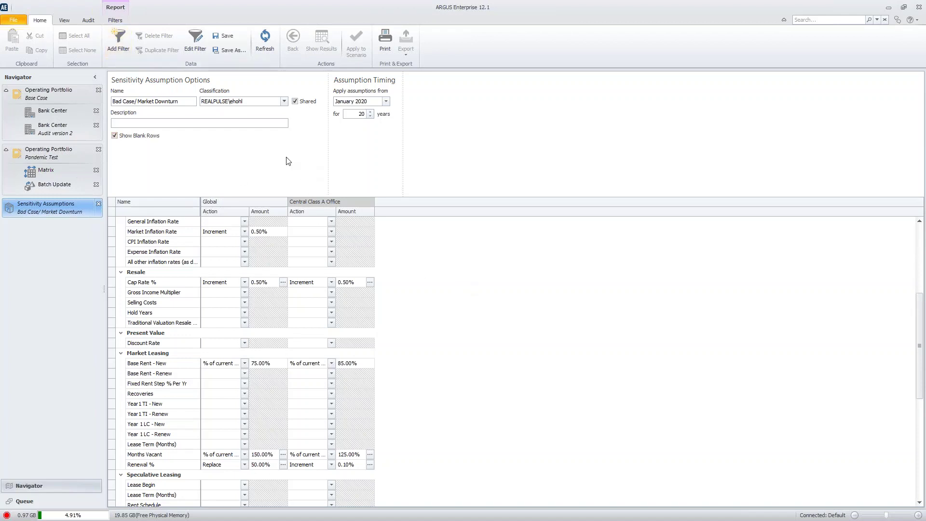
pyautogui.click(195, 43)
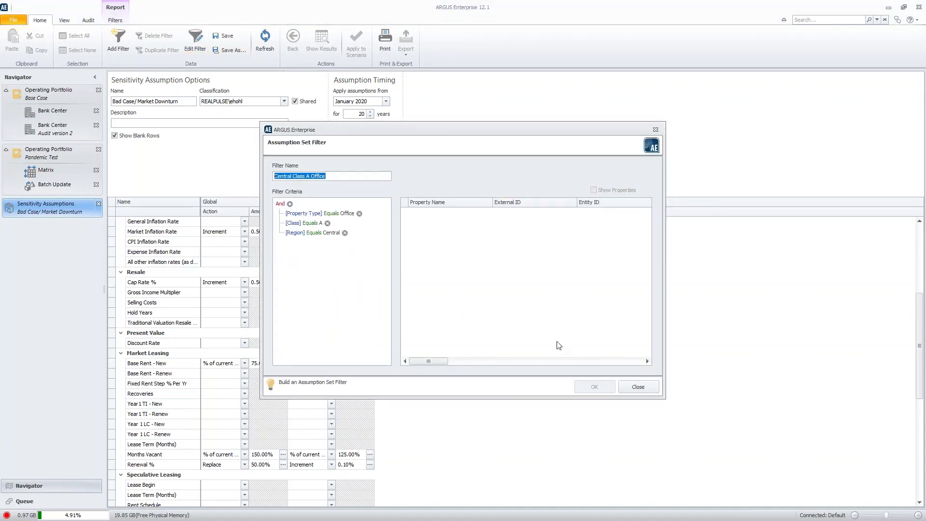
pyautogui.click(646, 385)
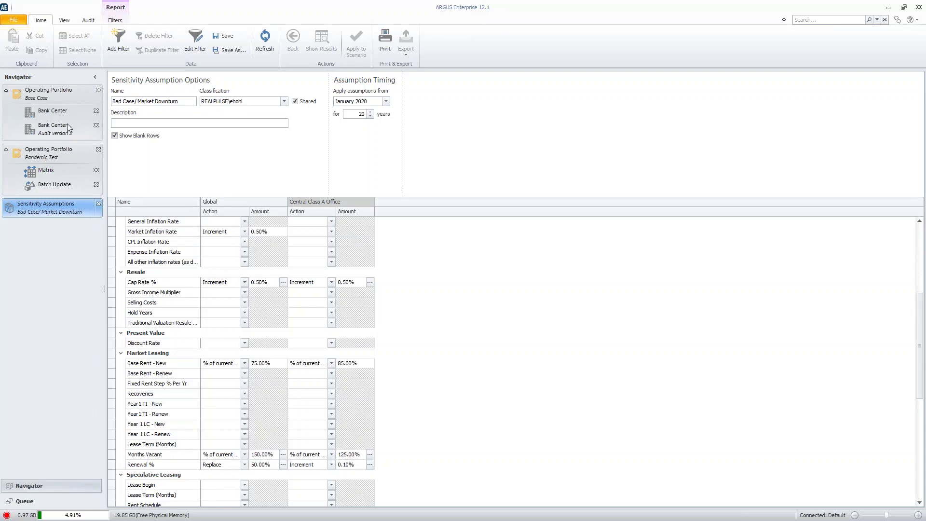
# Step: Revisit the Pandemic Test batch Leasing assumptions and switch to Excel to view the Send Data To AE command for the CapitalExpenses sheet
pyautogui.click(61, 187)
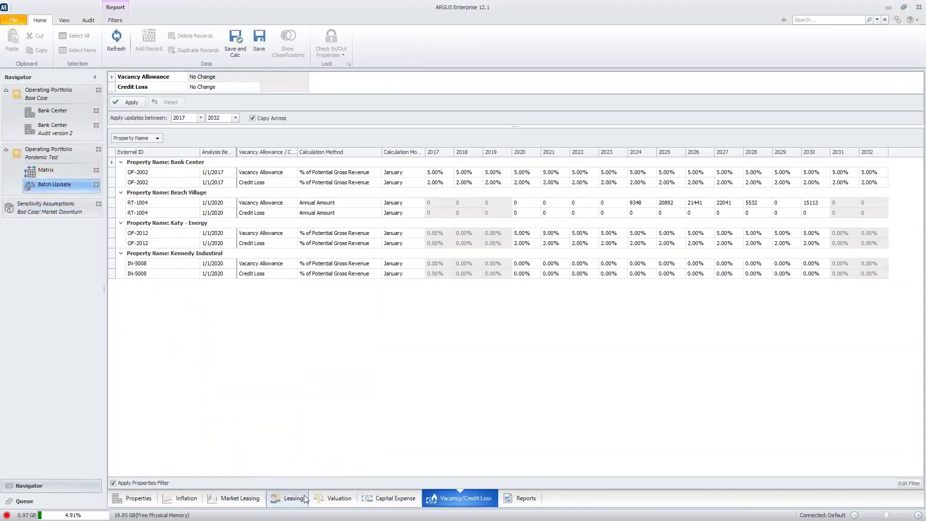
pyautogui.click(288, 498)
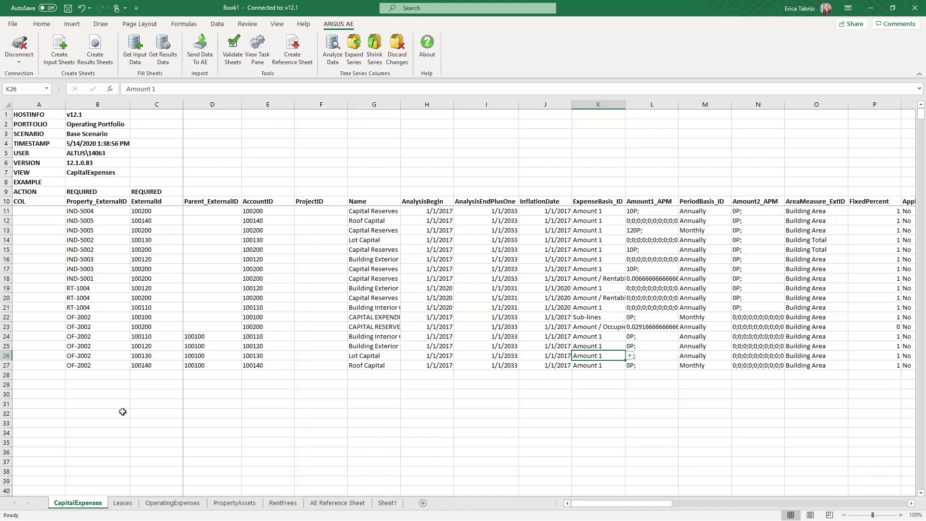
pyautogui.click(209, 56)
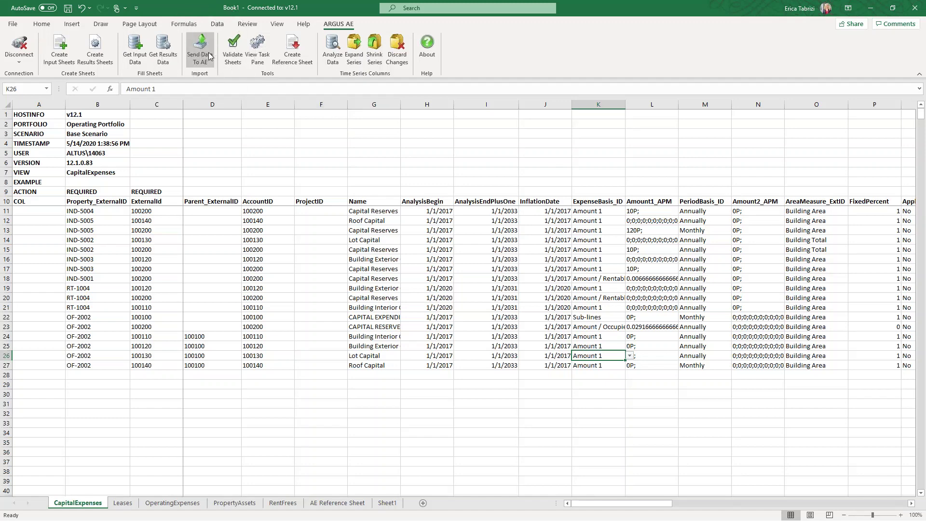
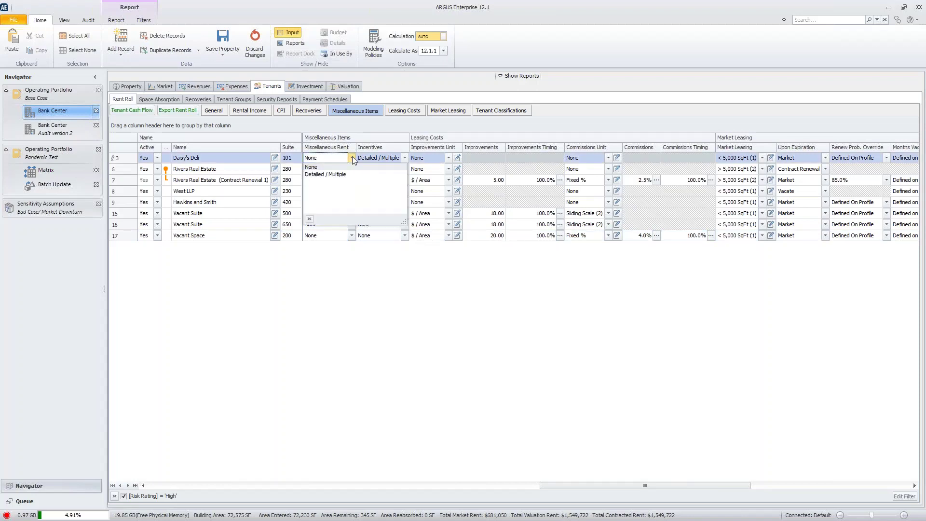
# Step: Set Daisy's Deli's Miscellaneous Rent to Detailed / Multiple in Bank Center's rent roll and add a new item record
pyautogui.click(342, 177)
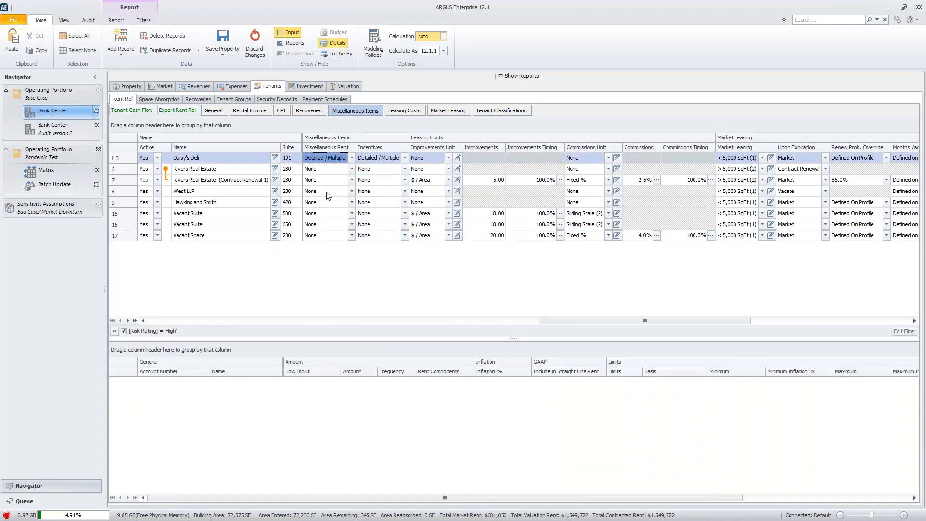
pyautogui.click(258, 441)
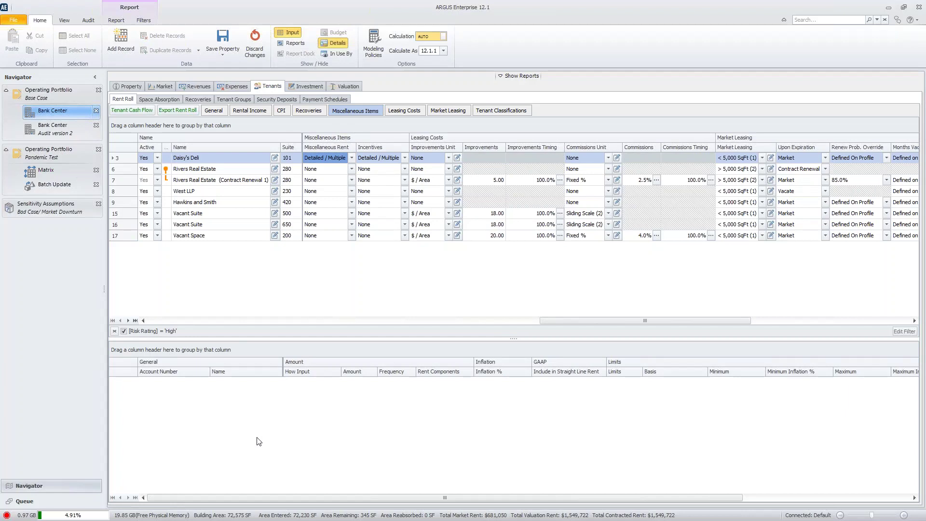
pyautogui.press('Insert')
pyautogui.press('Tab')
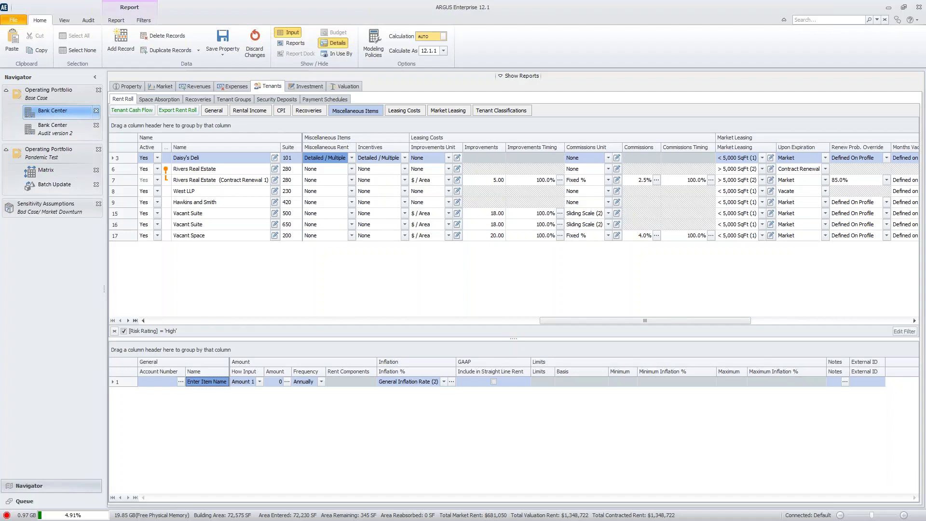
# Step: Inspect the new miscellaneous rent item's monthly Amount editor and its How Input options, leaving both without changes
pyautogui.click(284, 382)
pyautogui.click(287, 381)
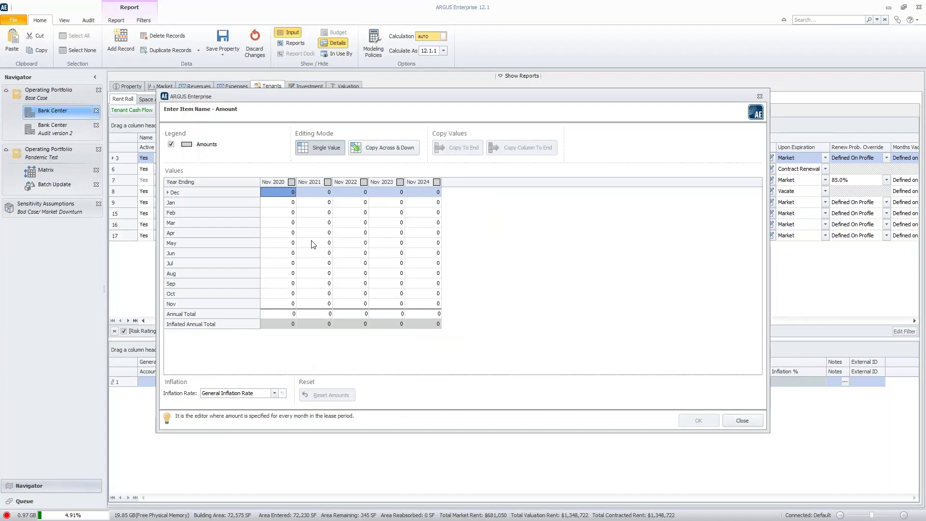
pyautogui.click(288, 266)
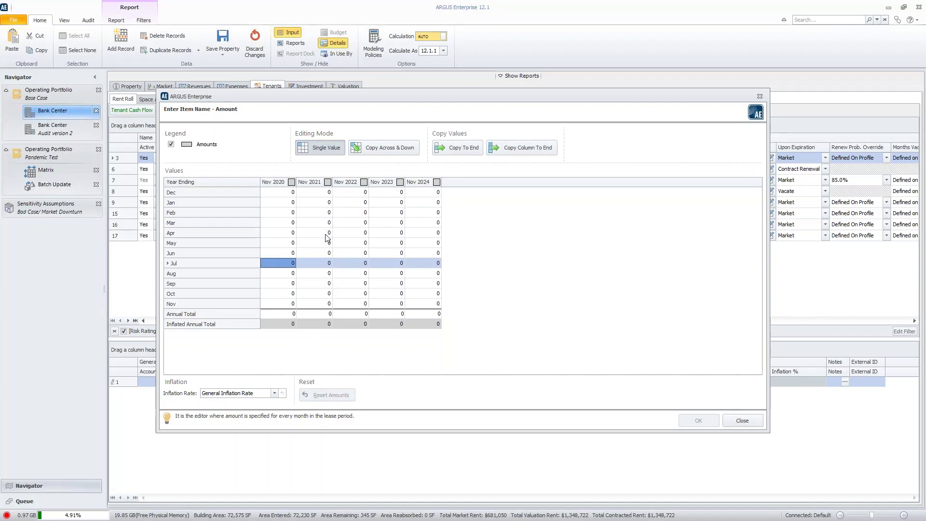
pyautogui.click(742, 421)
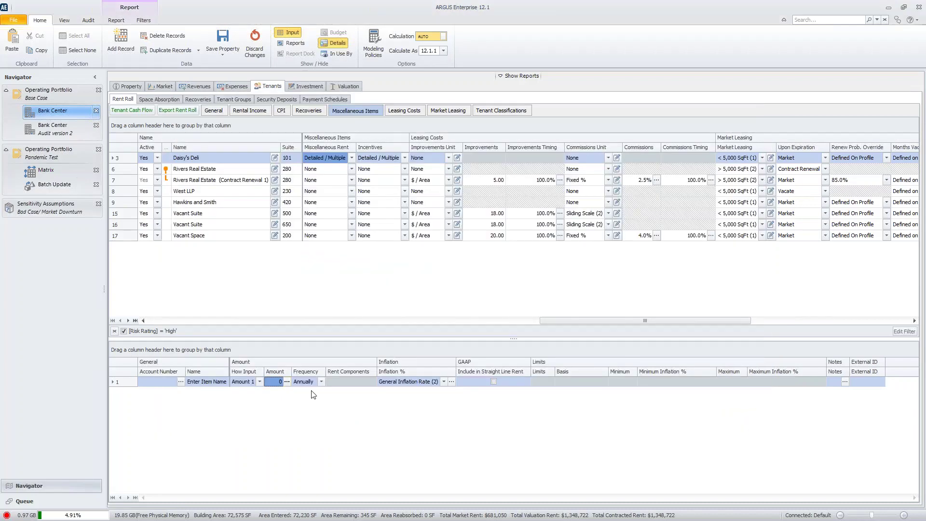
pyautogui.click(260, 382)
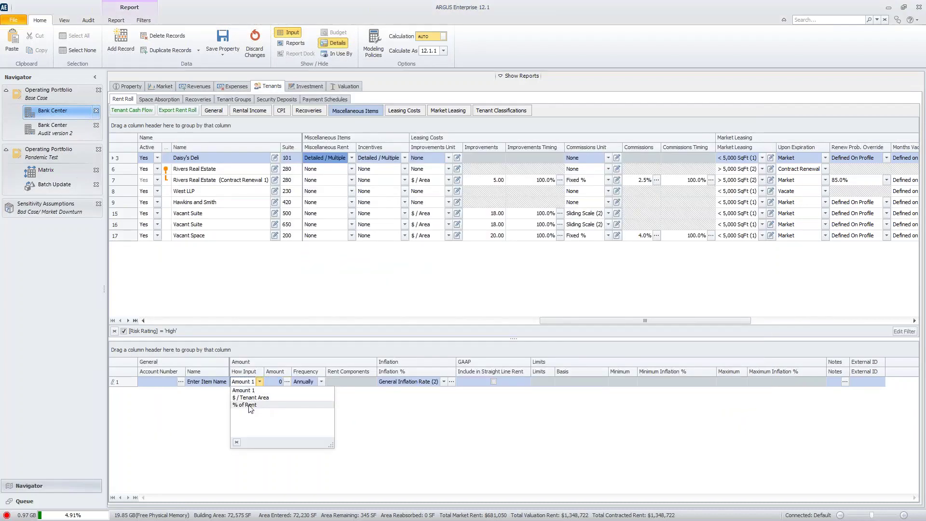
pyautogui.click(365, 424)
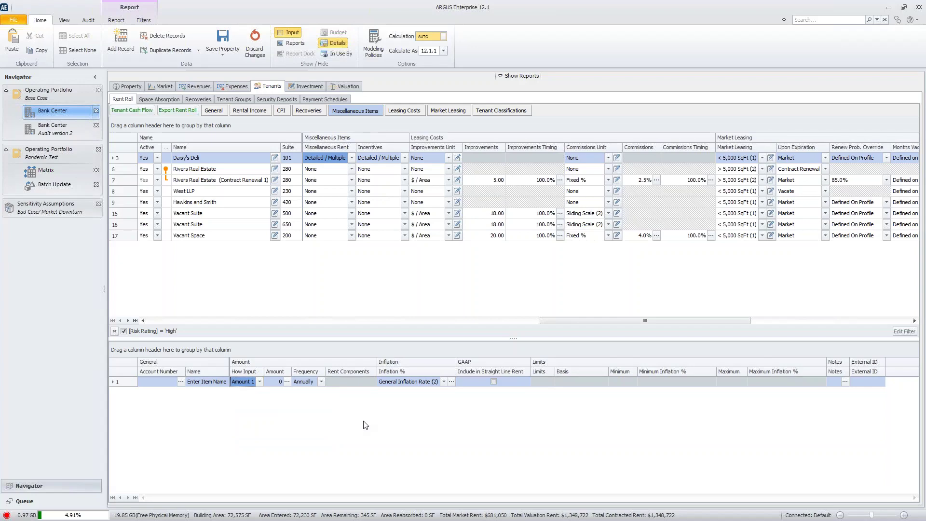
# Step: Review Bank Center's Miscellaneous revenues and the Pandemic Test batch update's Inflation assumptions
pyautogui.click(201, 89)
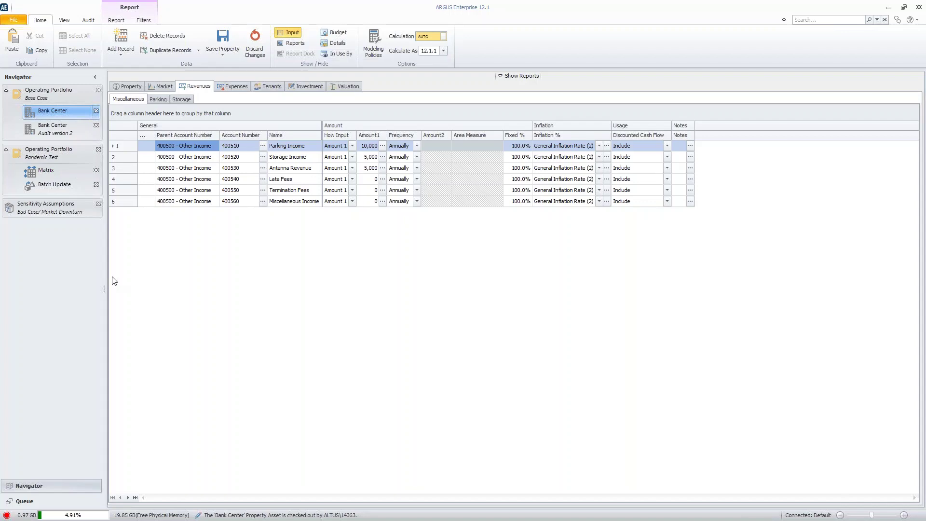
pyautogui.click(67, 186)
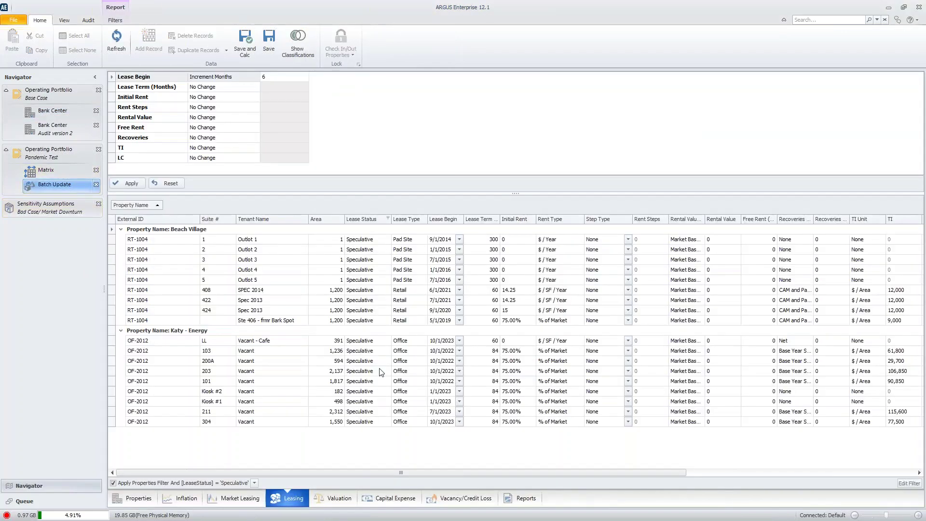
pyautogui.click(184, 503)
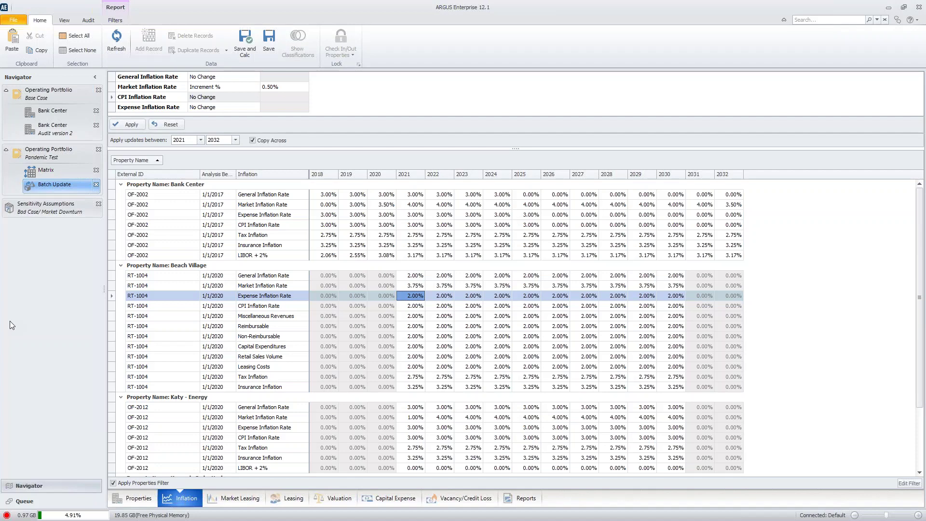
pyautogui.click(208, 147)
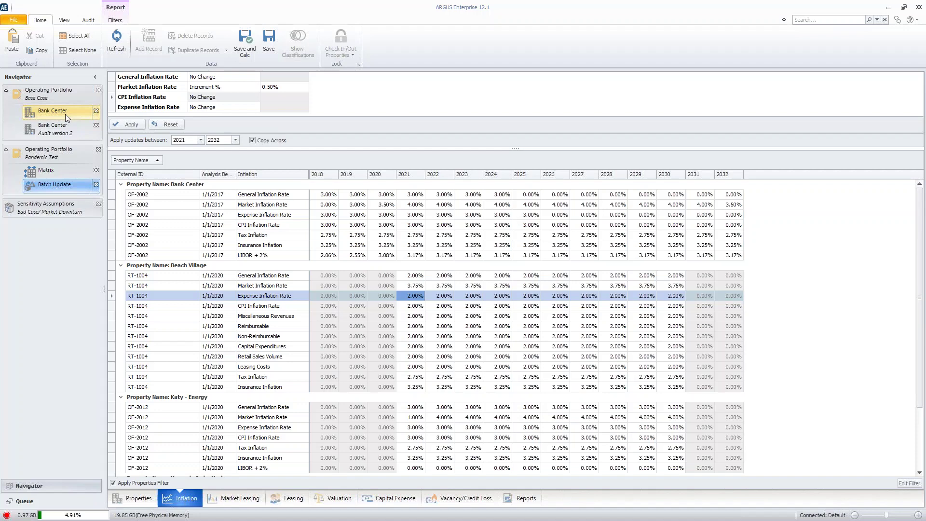
# Step: Open Manage Inflation Rates from Global Categories, dismiss its dialog, and display the global Interest Rates instead
pyautogui.click(12, 22)
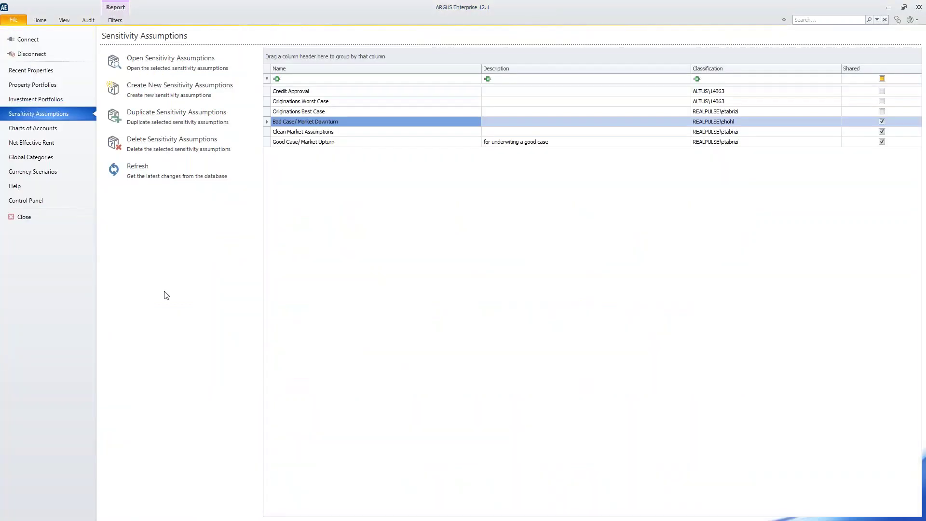
pyautogui.click(35, 157)
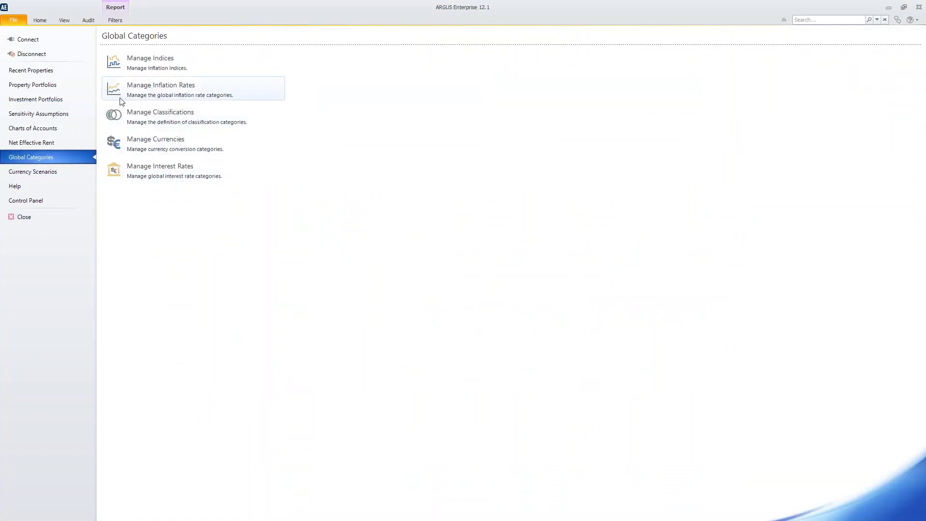
pyautogui.click(179, 95)
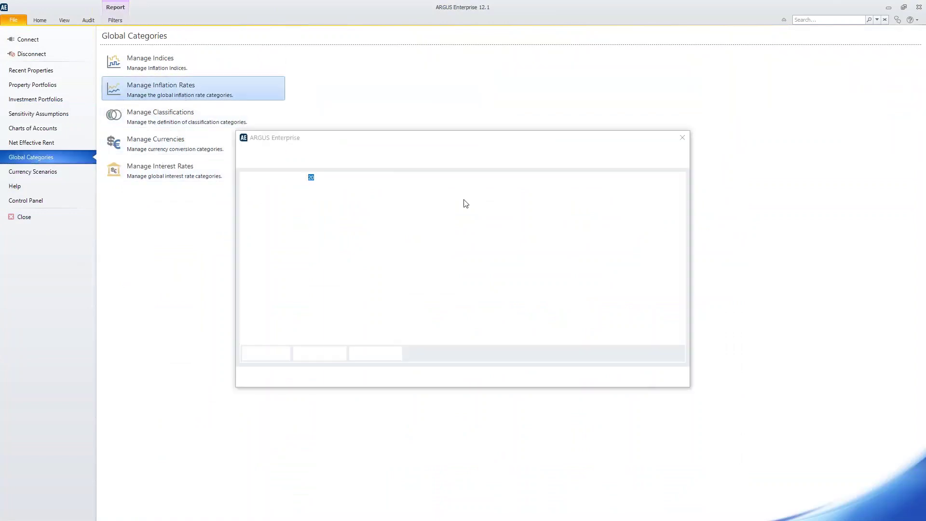
pyautogui.click(666, 380)
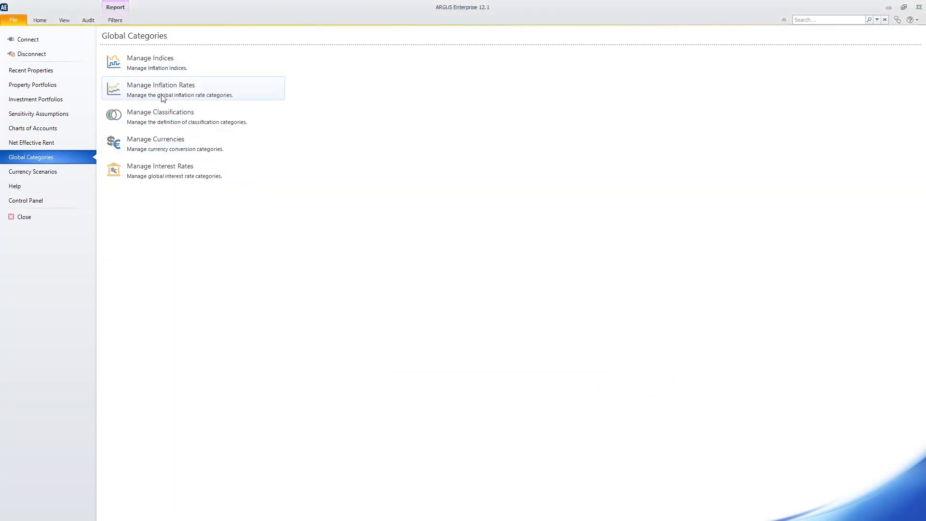
pyautogui.click(161, 169)
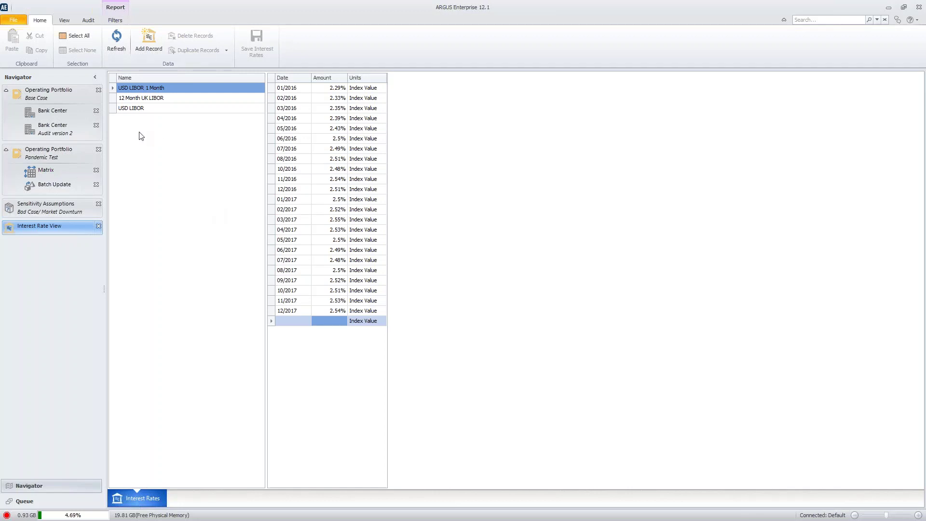
# Step: Inspect the Rate Basis options and Interest Rate schedule of the Purchase Financing loan in Bank Center's Debt Financing, closing both unchanged
pyautogui.click(69, 117)
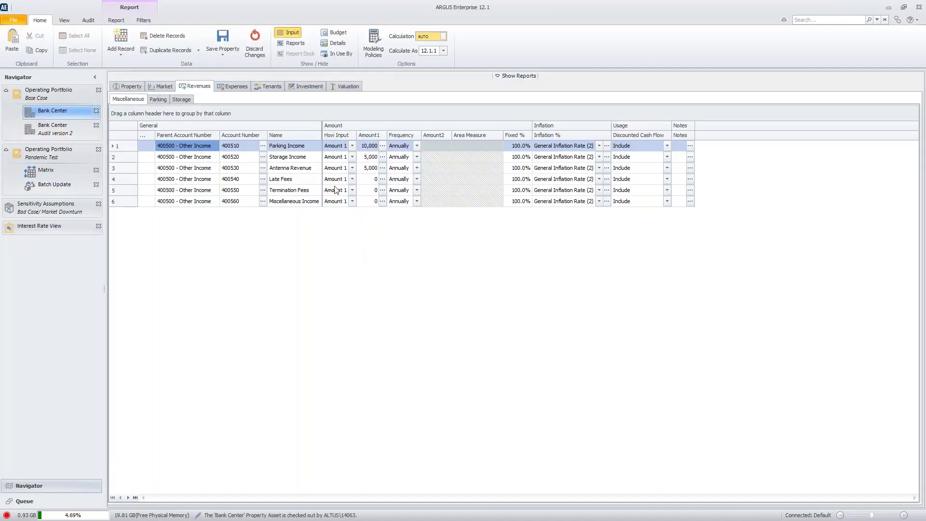
pyautogui.click(307, 86)
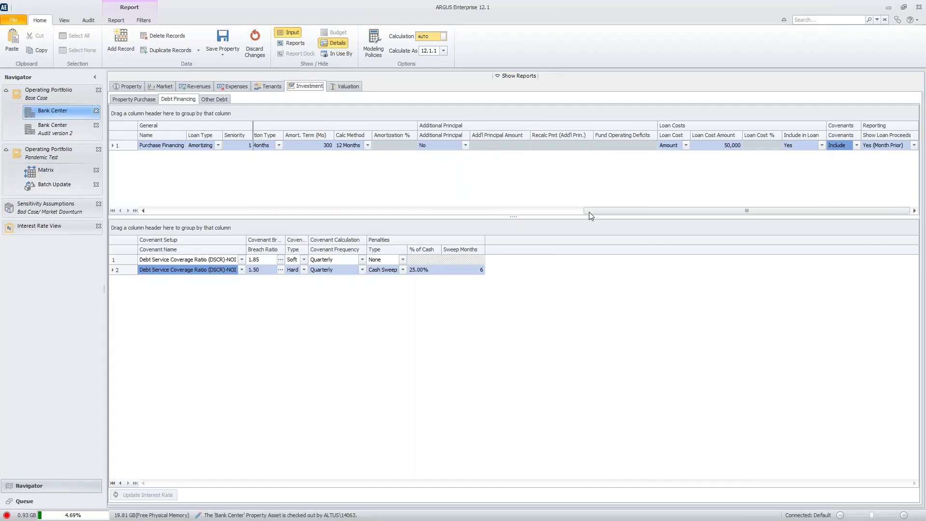
pyautogui.moveTo(630, 210); pyautogui.dragTo(306, 203)
pyautogui.click(358, 145)
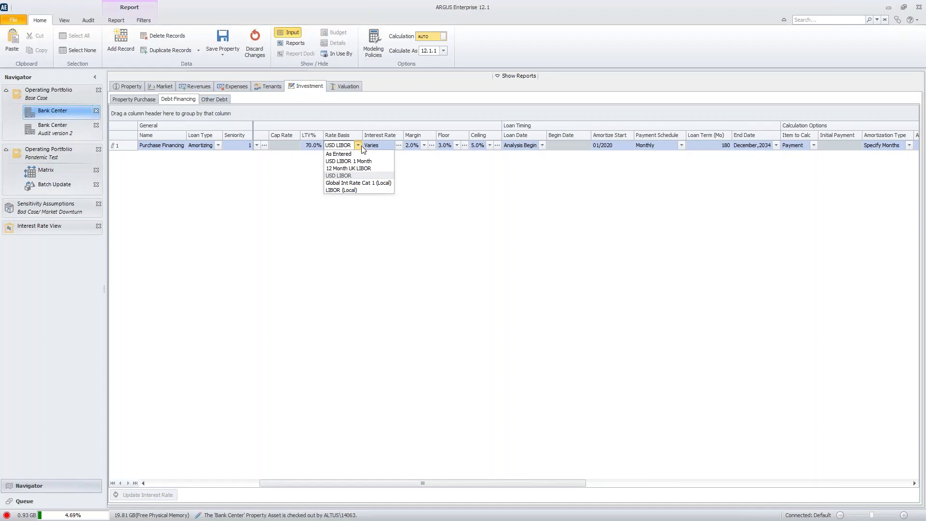
pyautogui.click(413, 159)
pyautogui.click(399, 146)
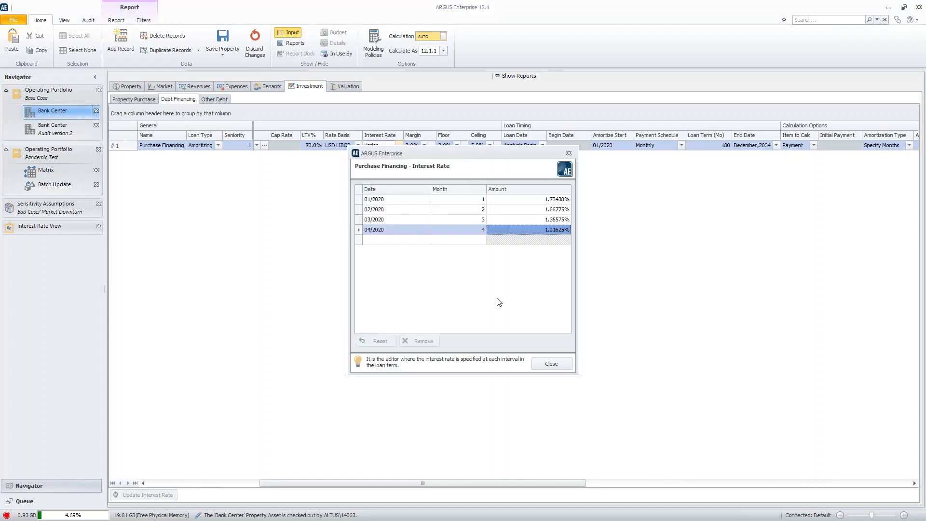
pyautogui.click(544, 364)
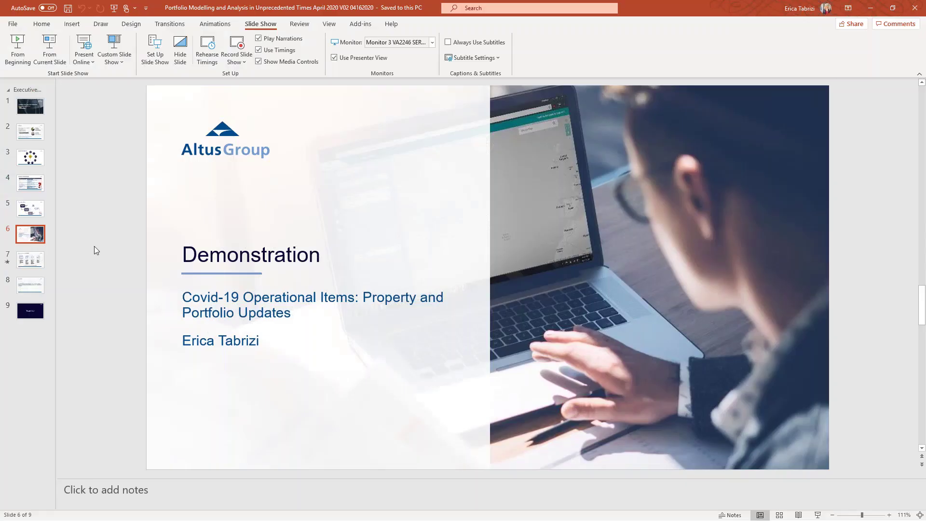
# Step: Switch to the PowerPoint presentation and show slide 7, "We are here to help QUICKLY"
pyautogui.click(29, 260)
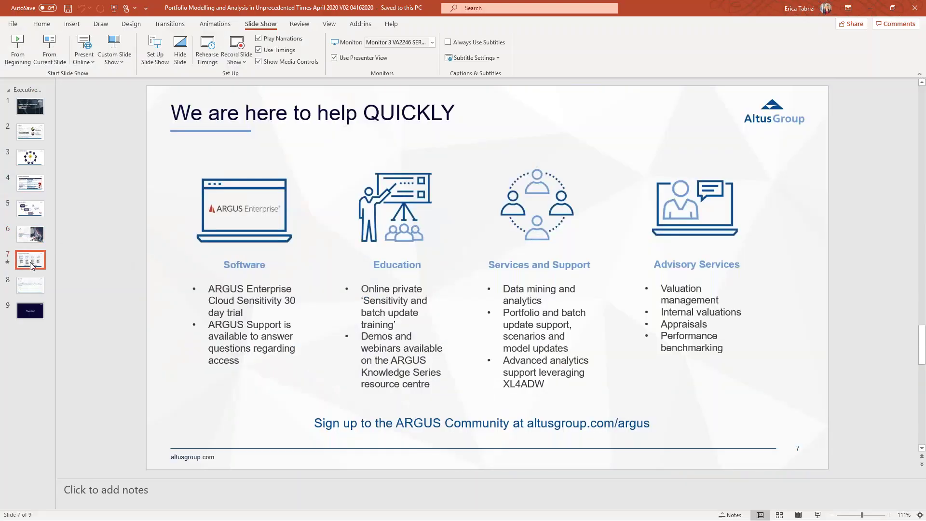